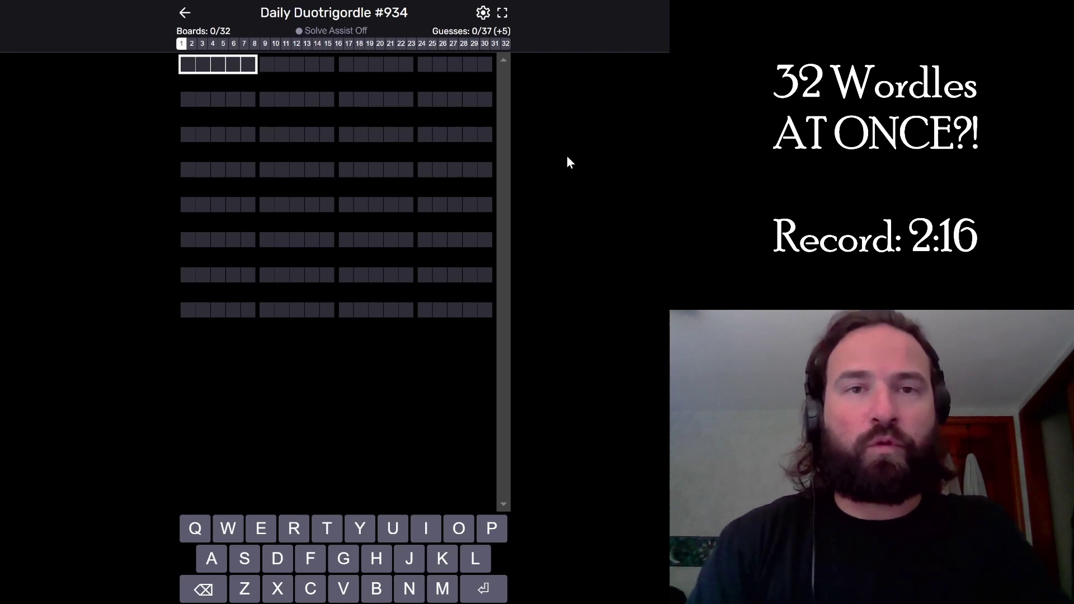
{"action": "type", "text": "LATER"}
Guess LATER, NOISY, CHUMP, HOTEL and PICKY.
{"action": "key", "text": "Return"}
{"action": "type", "text": "NOISY"}
{"action": "key", "text": "Return"}
{"action": "type", "text": "CHU"}
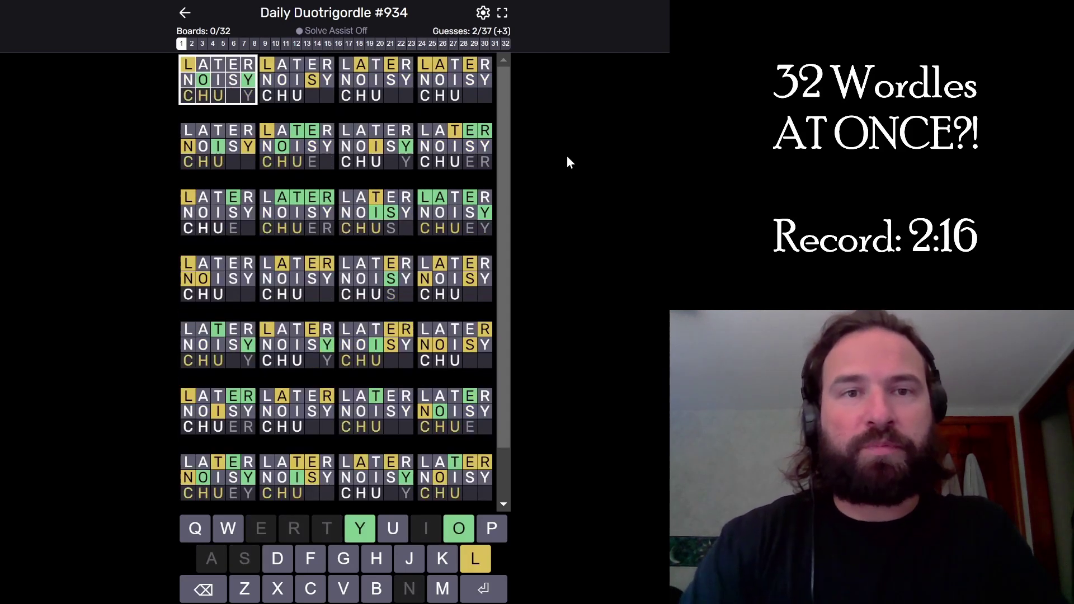
{"action": "type", "text": "MP"}
{"action": "key", "text": "Return"}
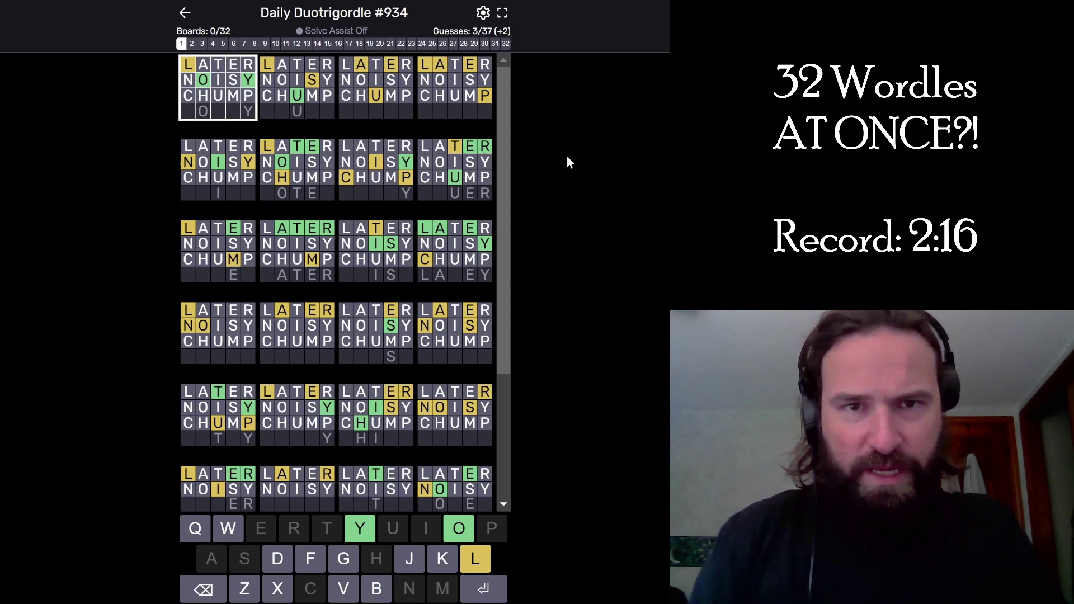
{"action": "type", "text": "hotel"}
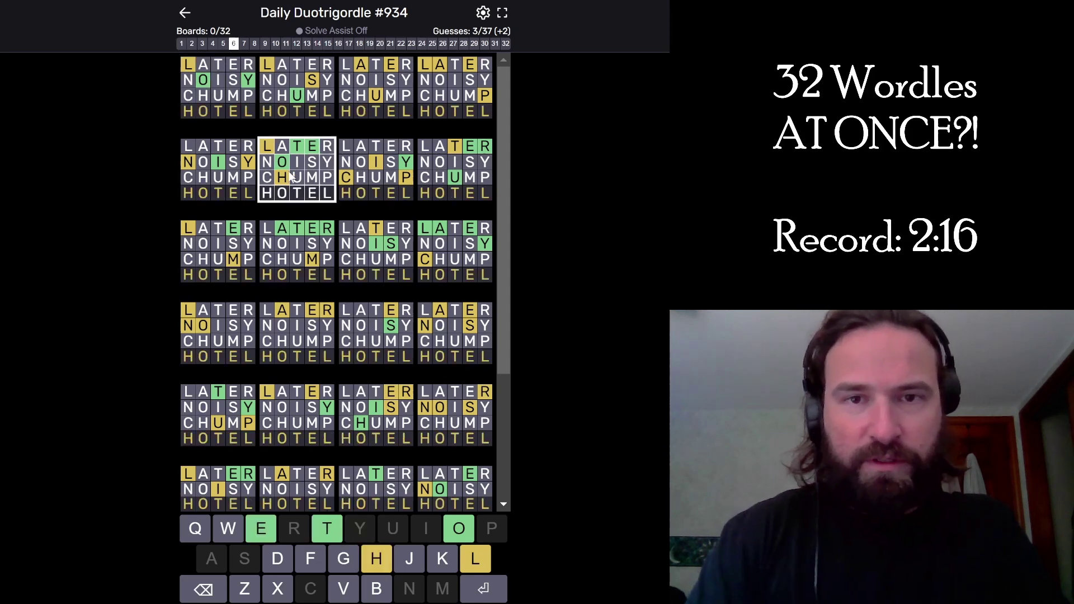
{"action": "key", "text": "Return"}
{"action": "type", "text": "p"}
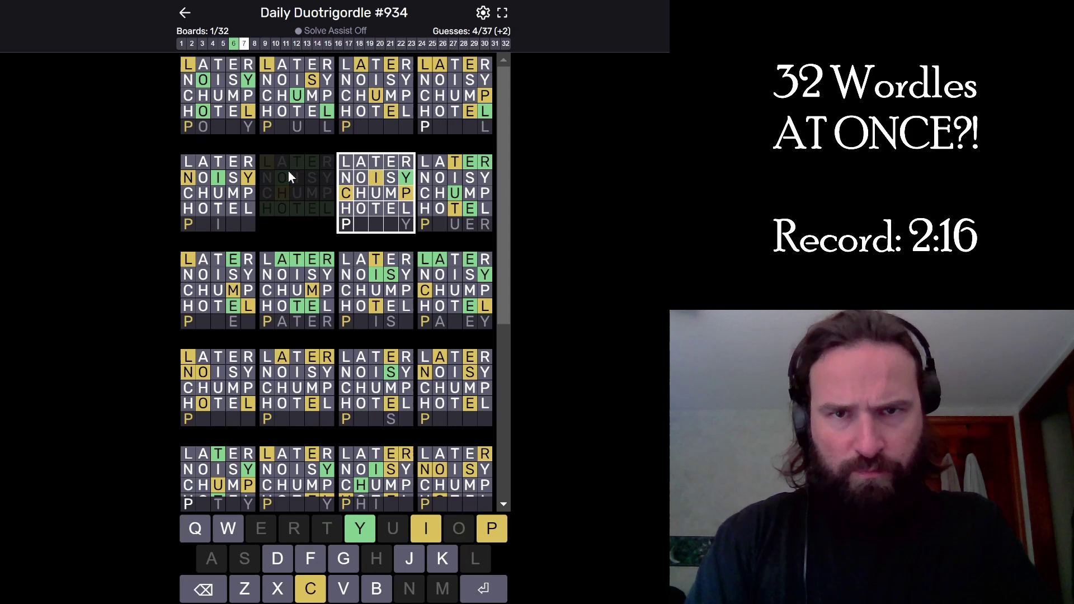
{"action": "type", "text": "icky"}
{"action": "key", "text": "Return"}
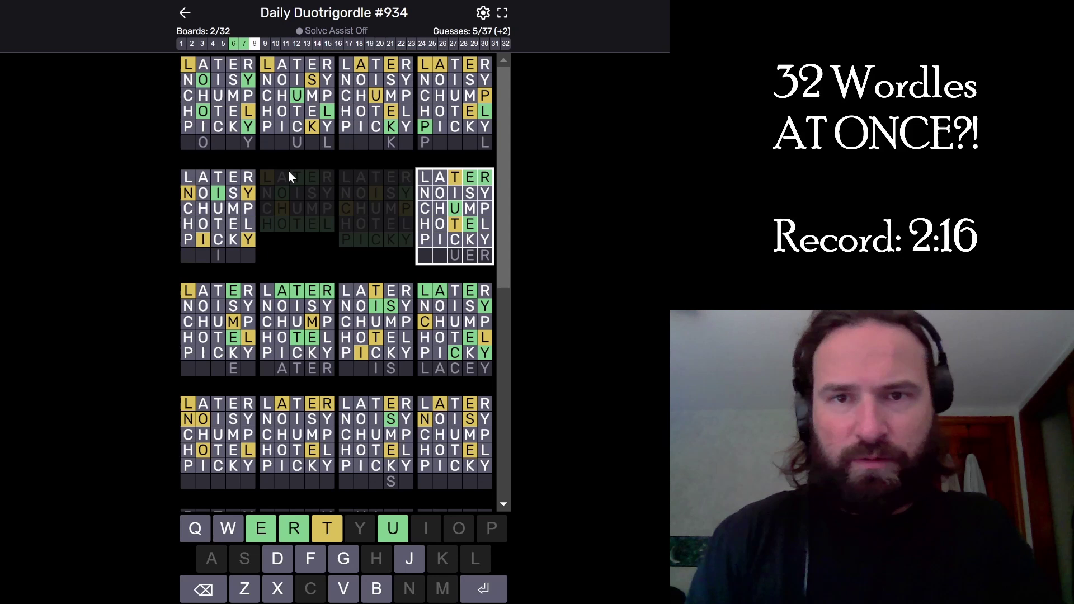
{"action": "type", "text": "TRUER"}
Guess TRUER, then focus the -ATER board and guess MATER, TWIST and LACEY.
{"action": "key", "text": "Return"}
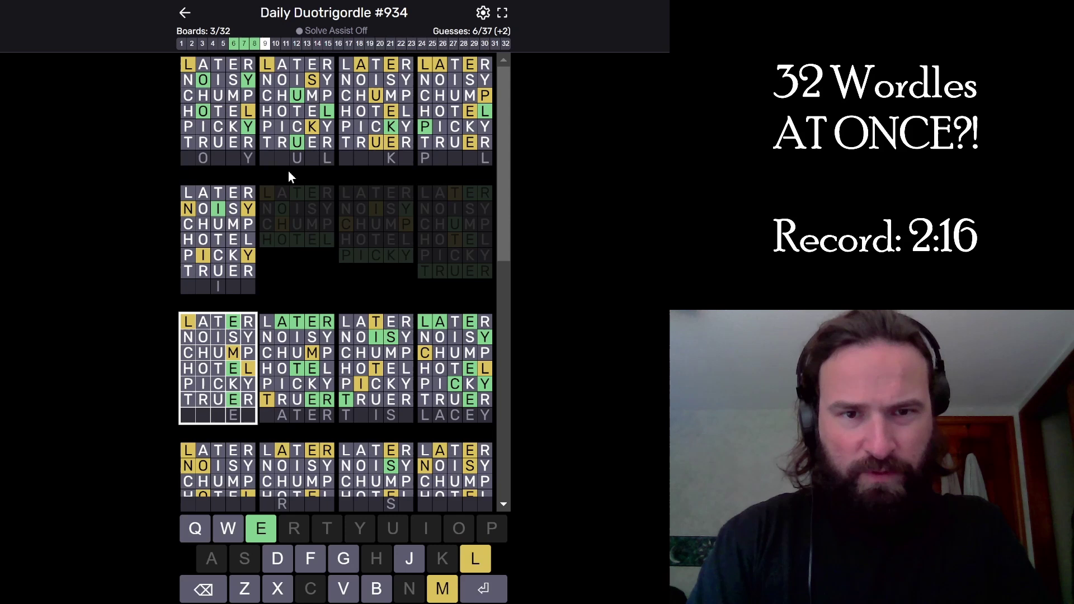
{"action": "left_click", "coordinate": [312, 367]}
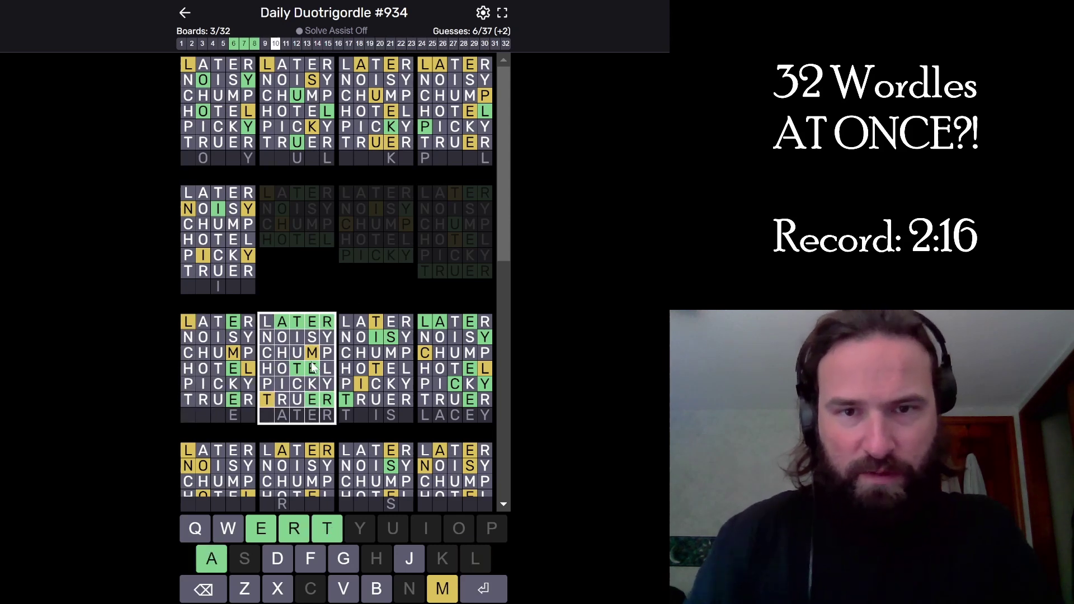
{"action": "type", "text": "MATER"}
{"action": "key", "text": "Return"}
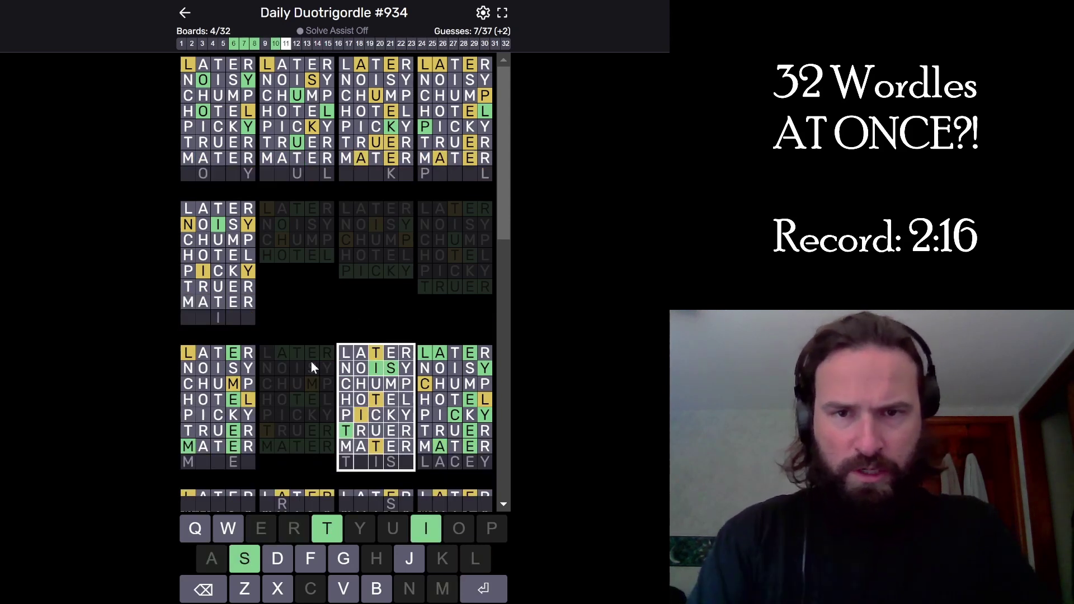
{"action": "type", "text": "TWIST"}
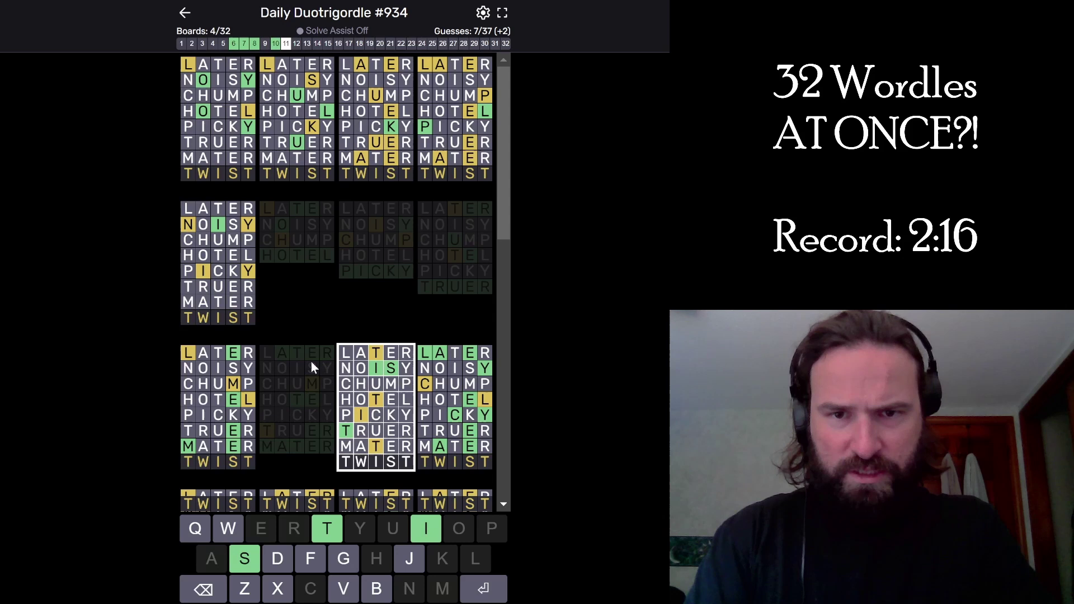
{"action": "key", "text": "Return"}
{"action": "type", "text": "ACEY"}
{"action": "key", "text": "Return"}
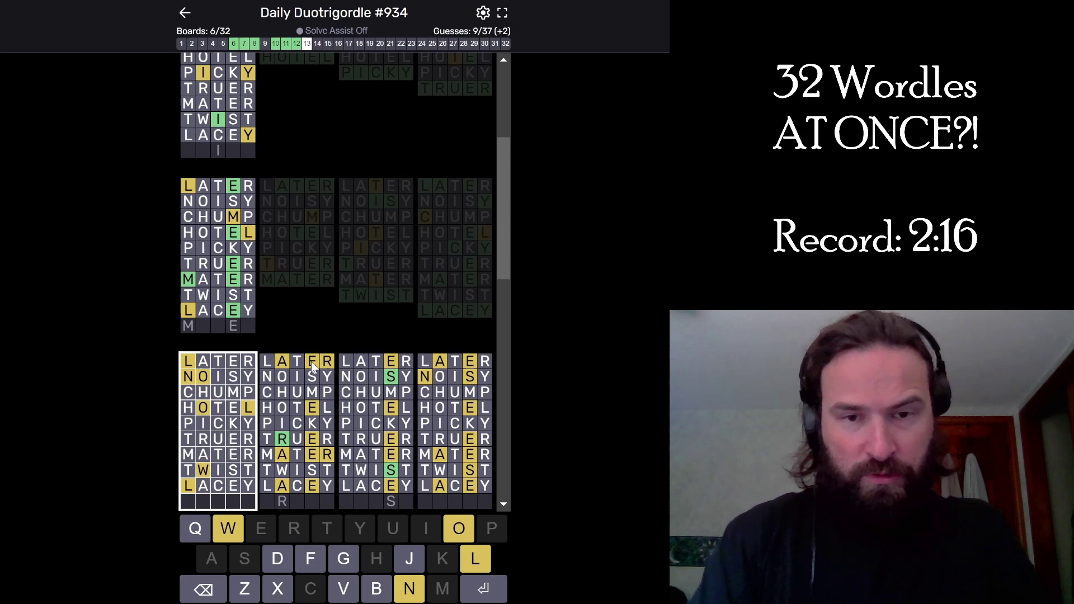
Check the clues on boards 14–16, then guess GEESE.
{"action": "left_click", "coordinate": [311, 430]}
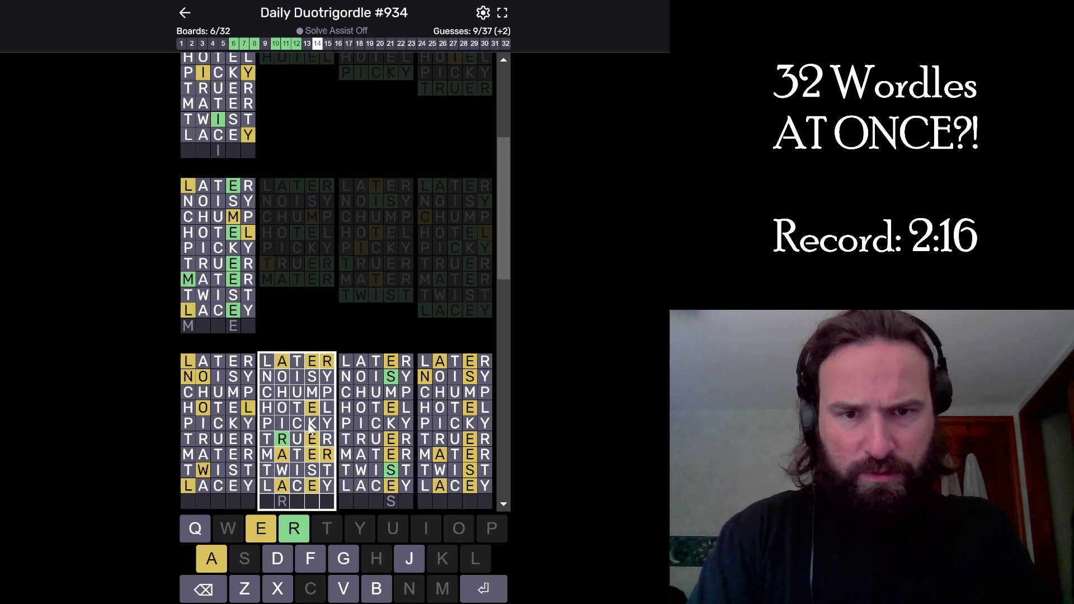
{"action": "left_click", "coordinate": [370, 432]}
{"action": "left_click", "coordinate": [444, 422]}
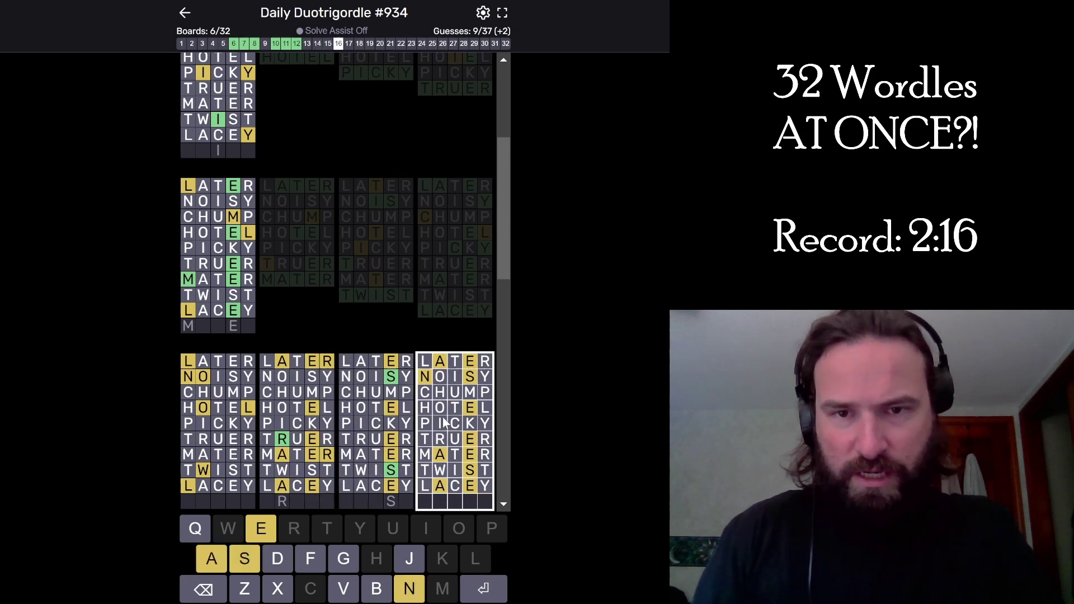
{"action": "left_click", "coordinate": [360, 473]}
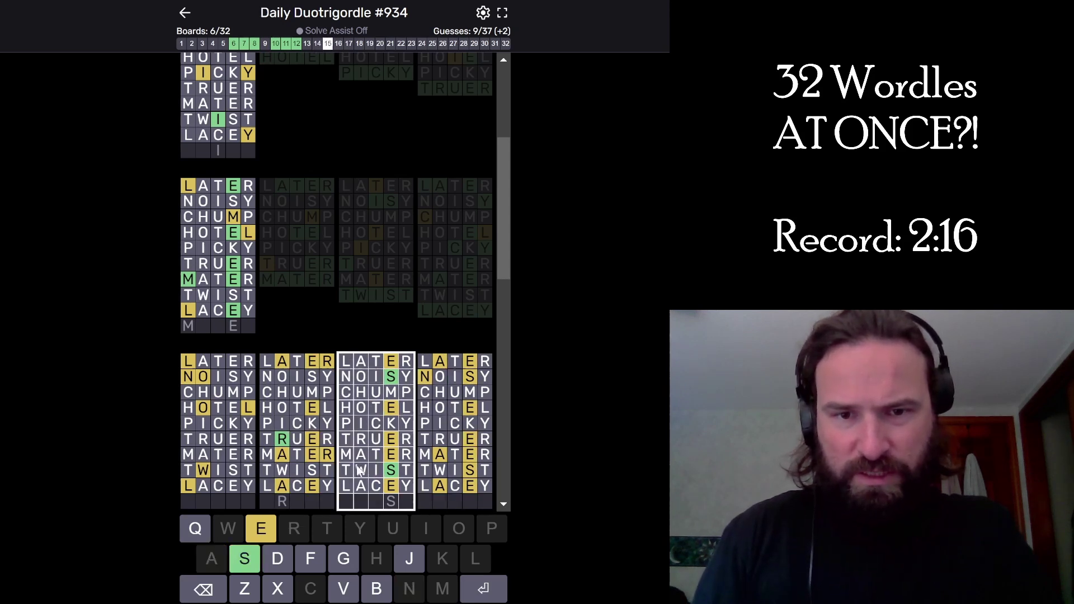
{"action": "type", "text": "GEESE"}
{"action": "key", "text": "Return"}
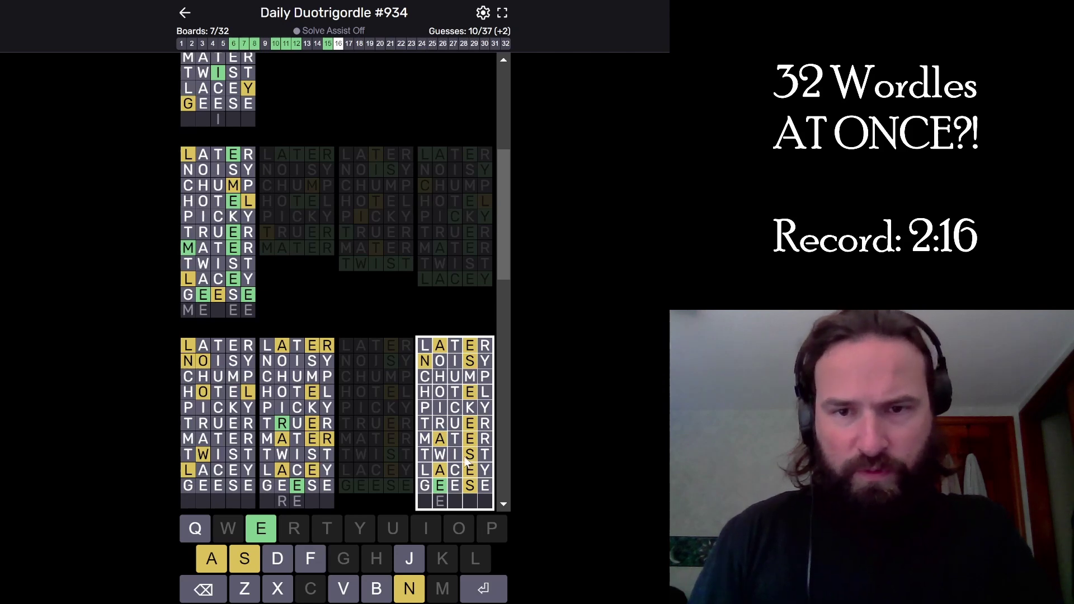
Check boards 17 and 19 and guess PUTTY and SHIRE.
{"action": "left_click", "coordinate": [466, 463]}
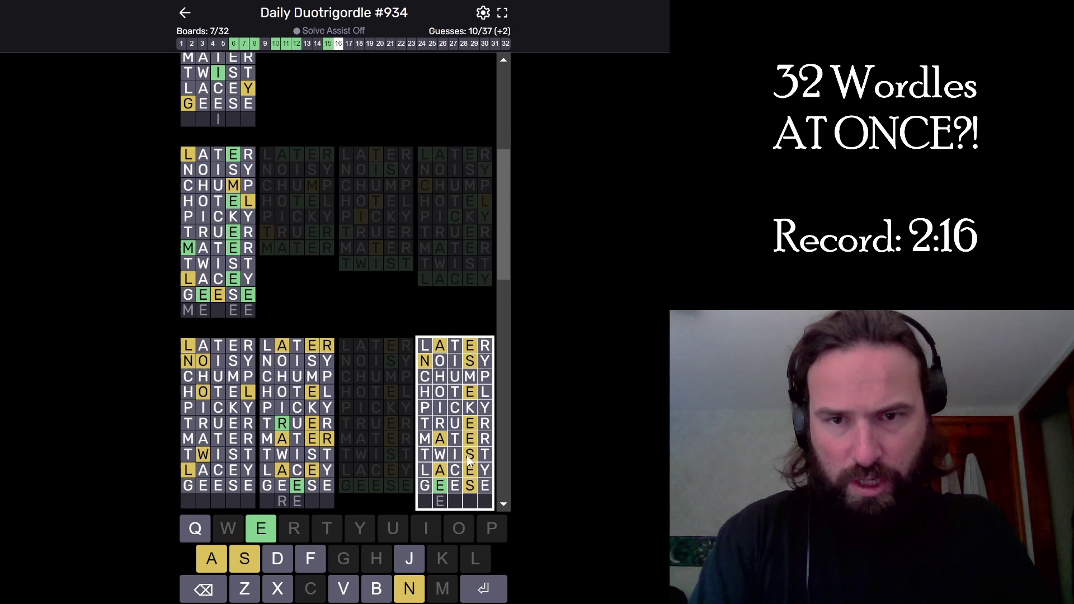
{"action": "scroll", "coordinate": [302, 401], "scroll_direction": "down", "scroll_amount": 2}
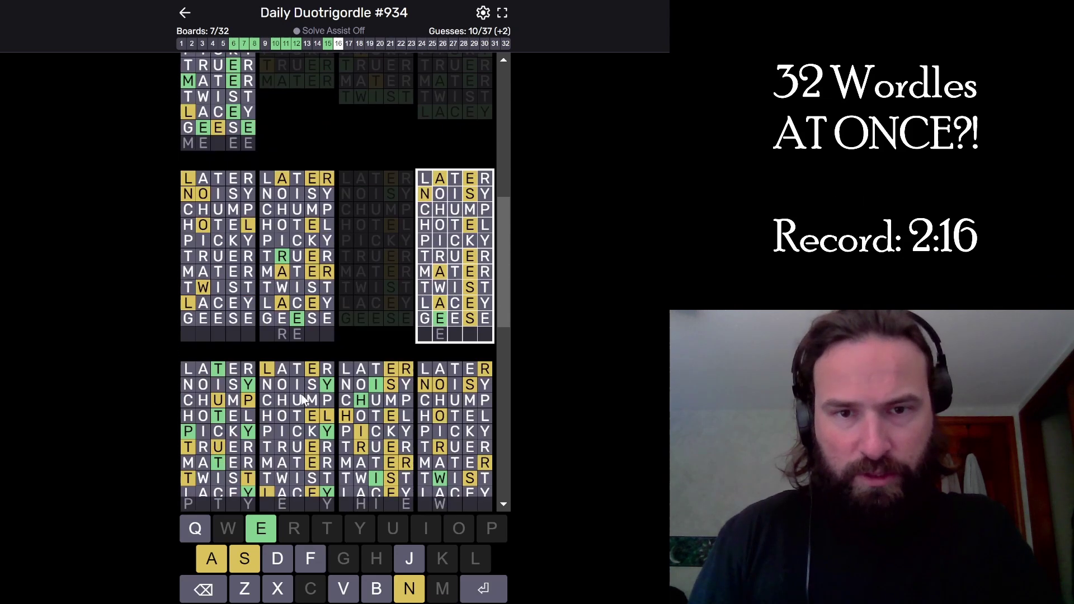
{"action": "left_click", "coordinate": [246, 334]}
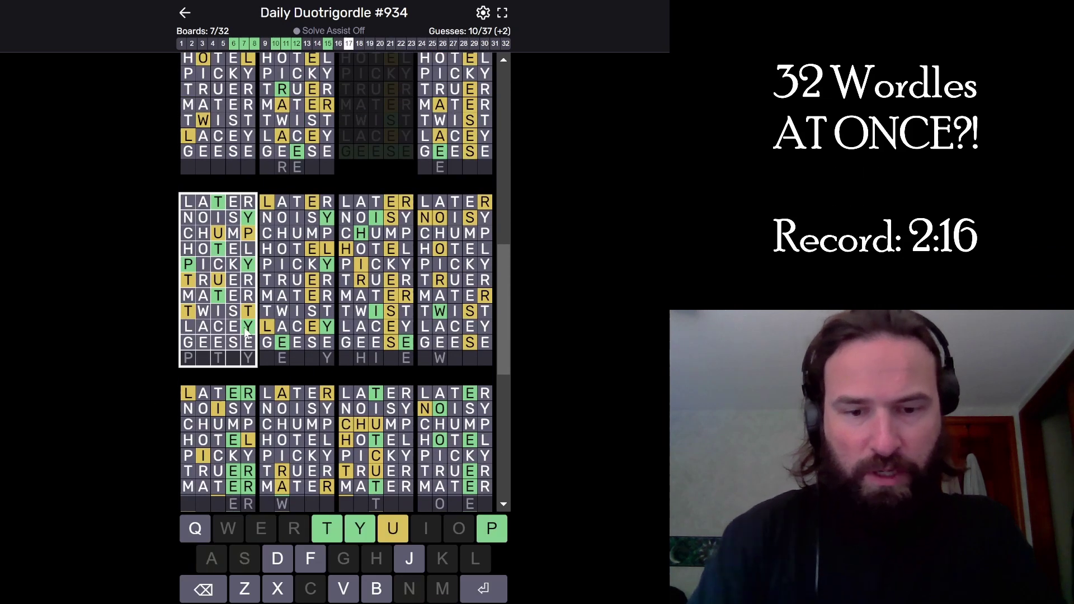
{"action": "type", "text": "Pputty"}
{"action": "key", "text": "Return"}
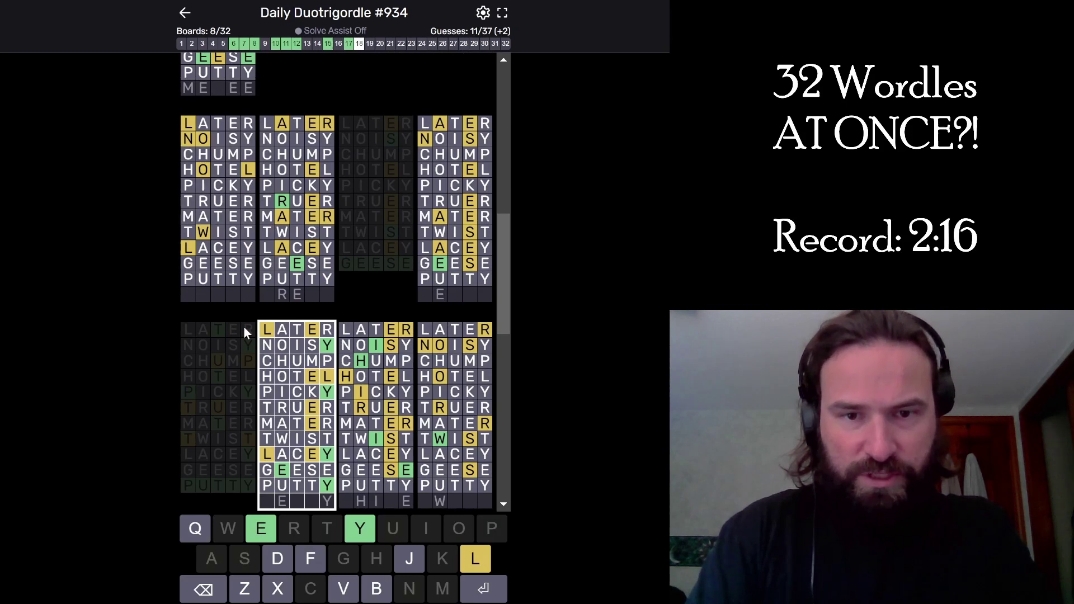
{"action": "left_click", "coordinate": [393, 393]}
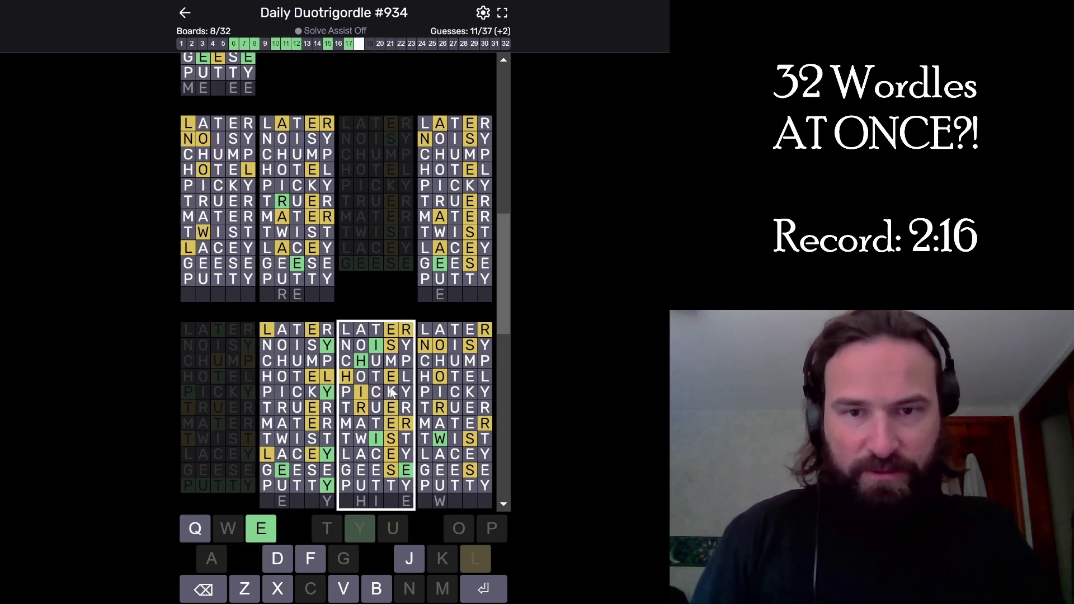
{"action": "type", "text": "sh"}
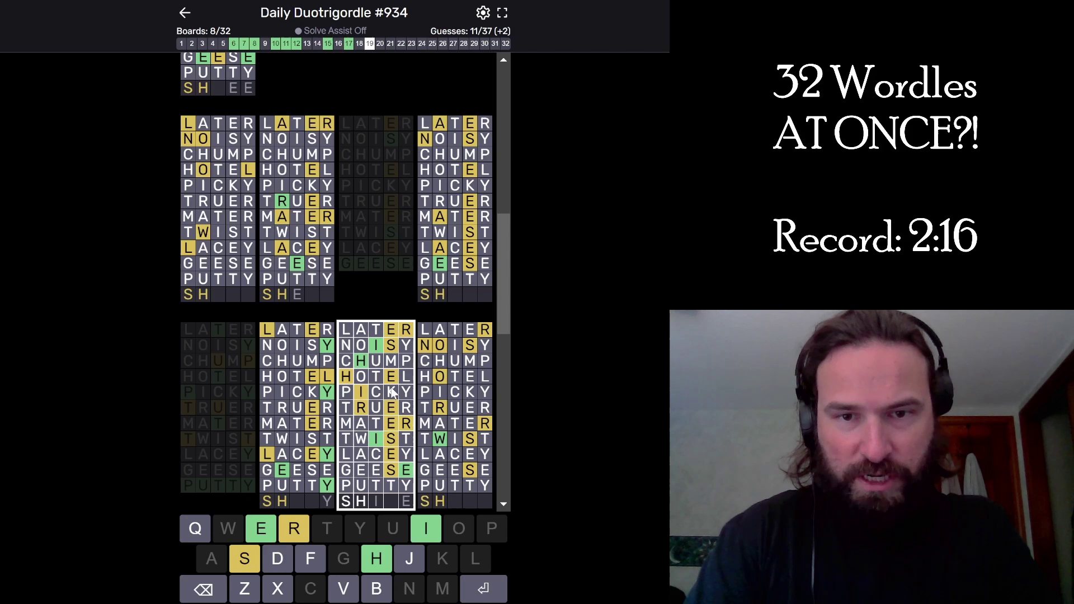
{"action": "type", "text": "ire"}
{"action": "key", "text": "Return"}
{"action": "type", "text": "s"}
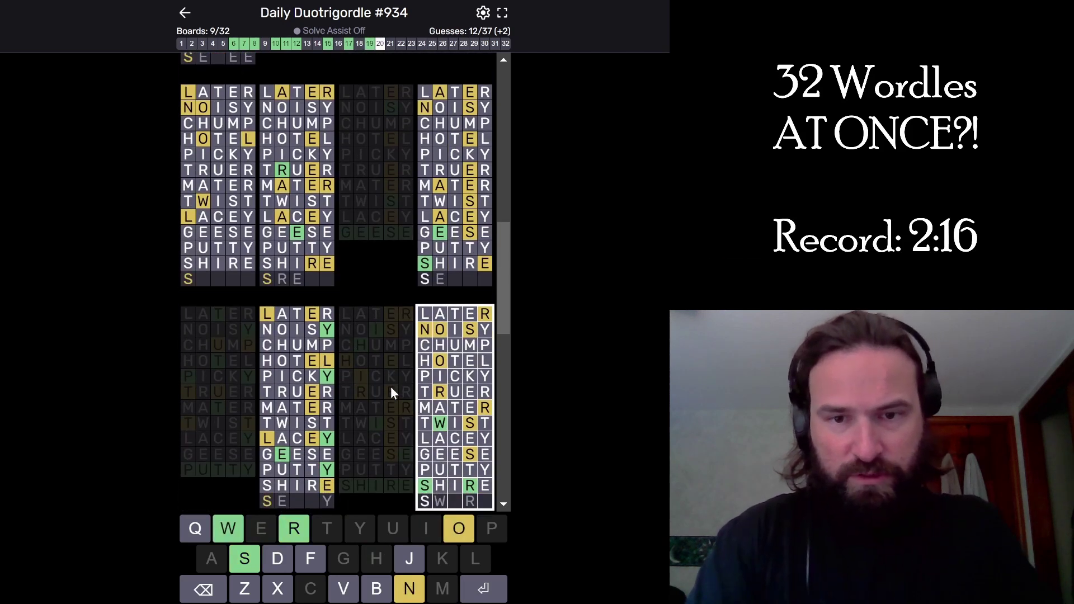
{"action": "type", "text": "worn"}
Guess SWORN and FLIER, compare boards 21 and 22, then guess DWARF.
{"action": "key", "text": "Return"}
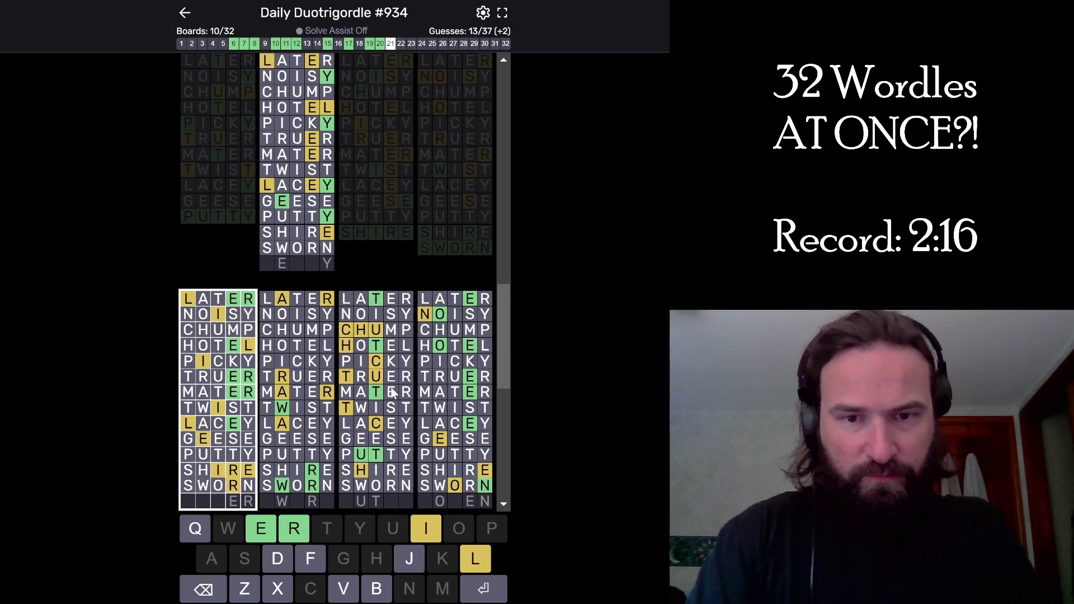
{"action": "type", "text": "flier"}
{"action": "key", "text": "Return"}
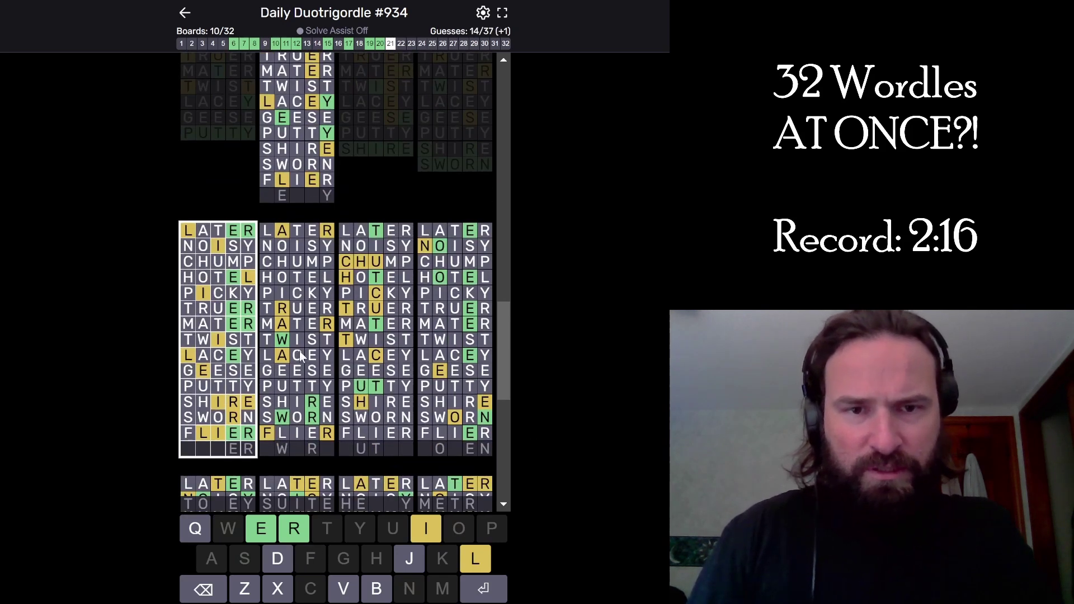
{"action": "left_click", "coordinate": [301, 356]}
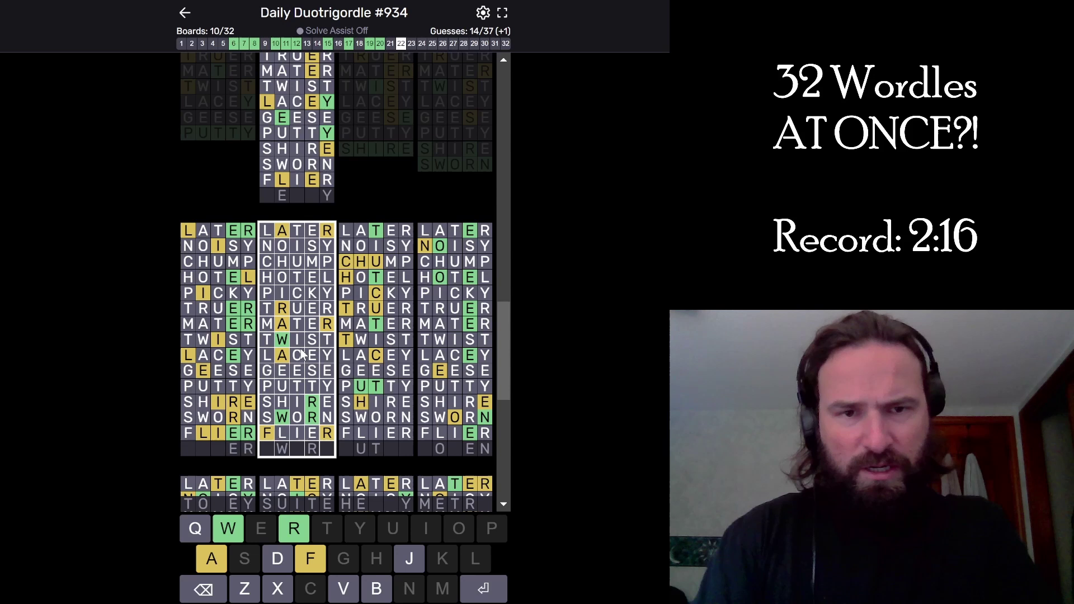
{"action": "left_click", "coordinate": [201, 420]}
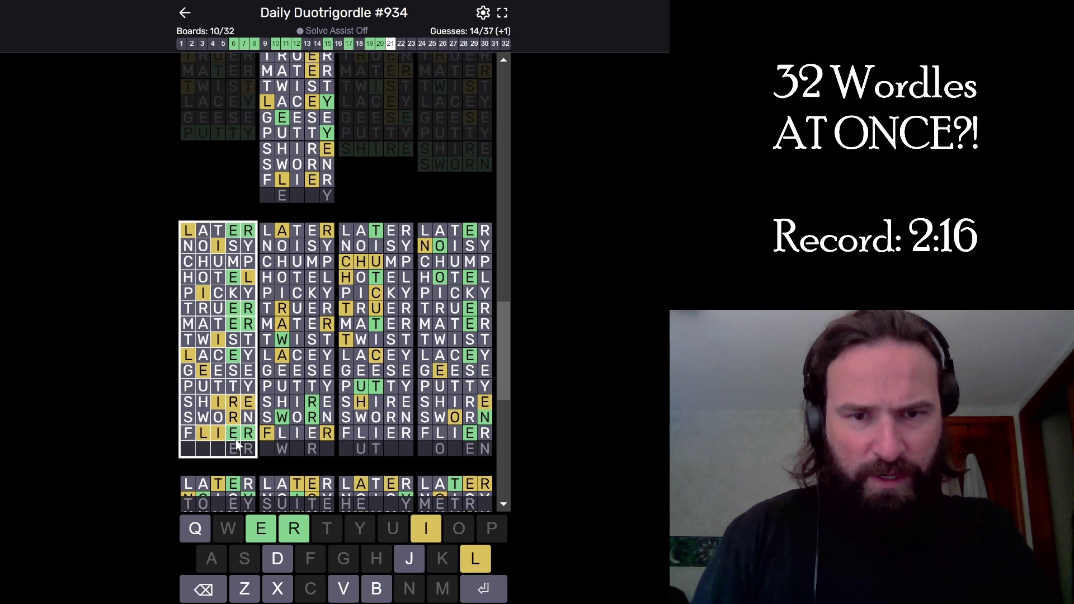
{"action": "left_click", "coordinate": [304, 404]}
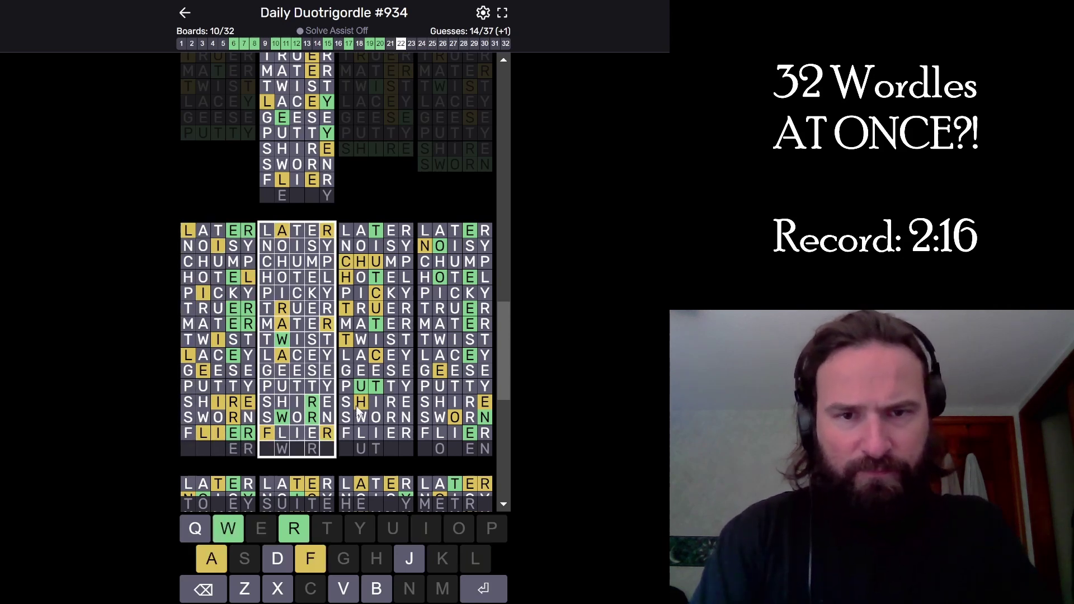
{"action": "type", "text": "Ddwarf"}
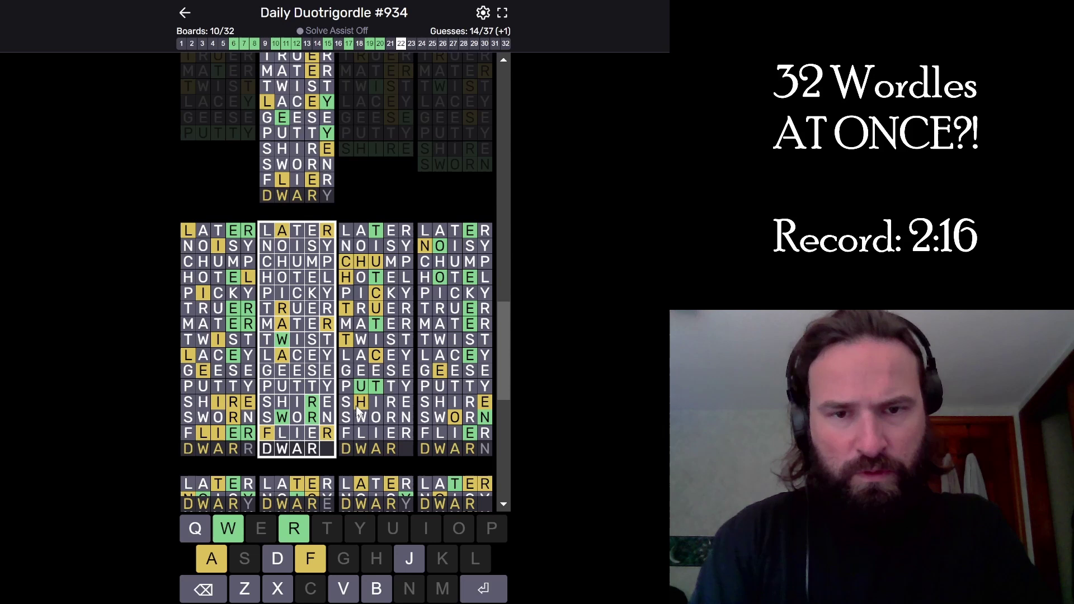
{"action": "key", "text": "Return"}
{"action": "type", "text": "durc"}
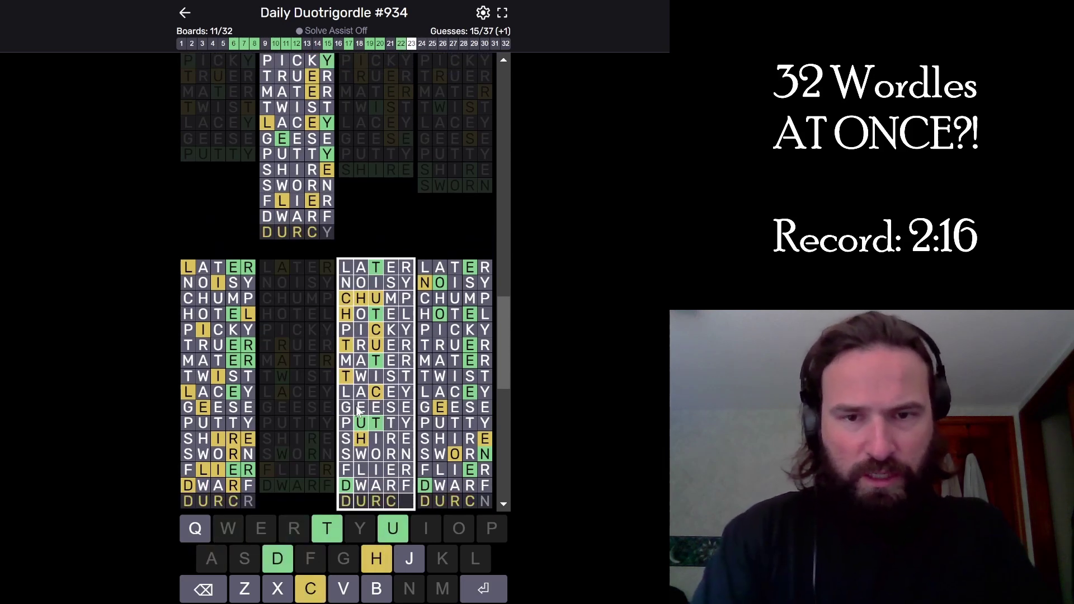
Correct the entry, then guess DUTCH, DOZEN, TONEY, SUITE and HEADY.
{"action": "key", "text": "BackSpace"}
{"action": "key", "text": "BackSpace"}
{"action": "type", "text": "tch"}
{"action": "key", "text": "Return"}
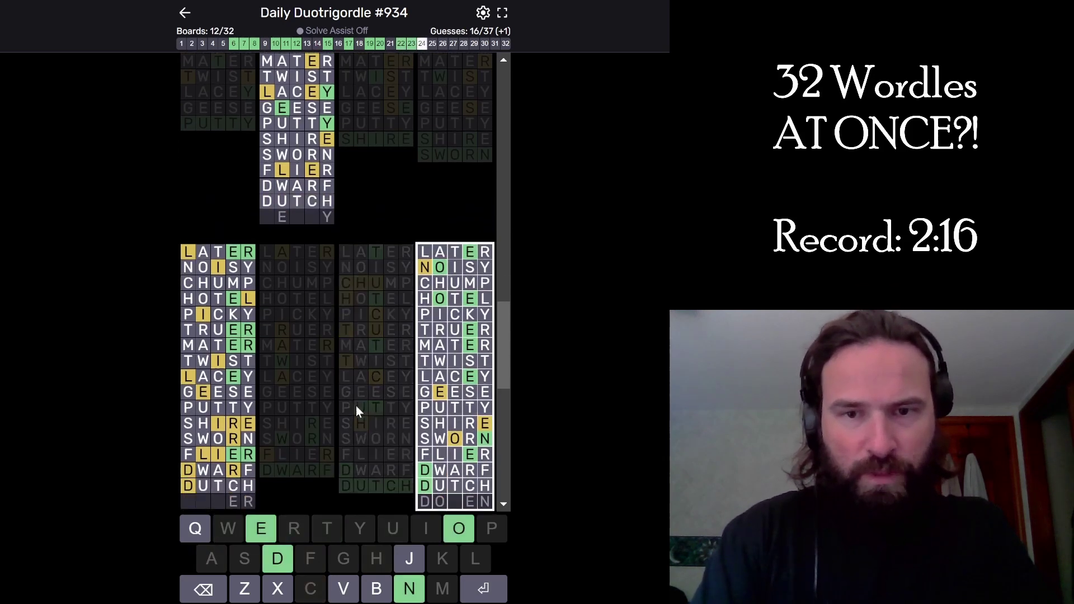
{"action": "type", "text": "dozen"}
{"action": "key", "text": "Return"}
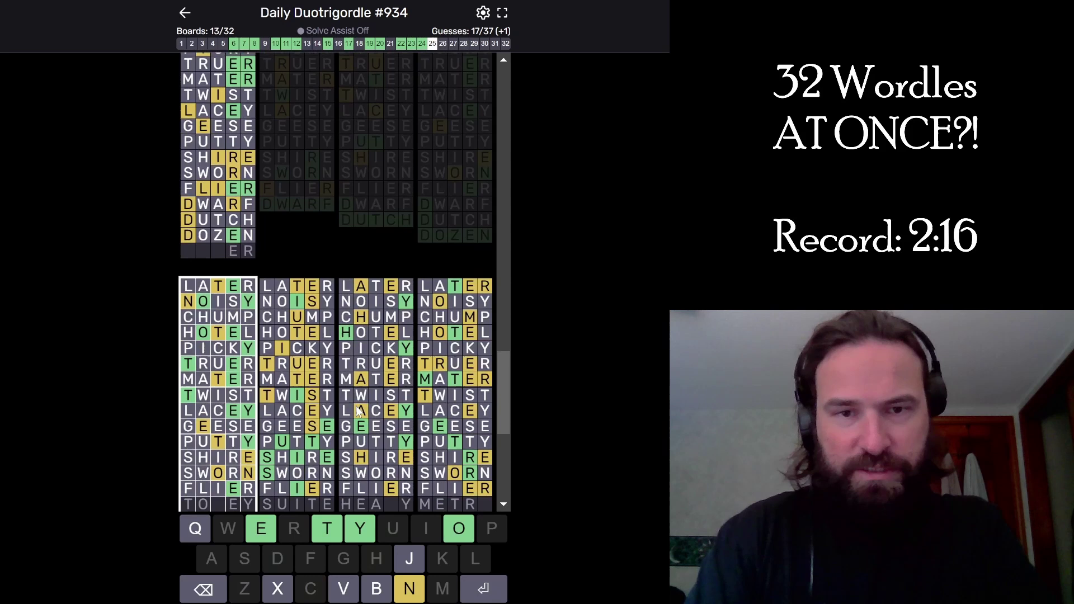
{"action": "type", "text": "ney"}
{"action": "key", "text": "Return"}
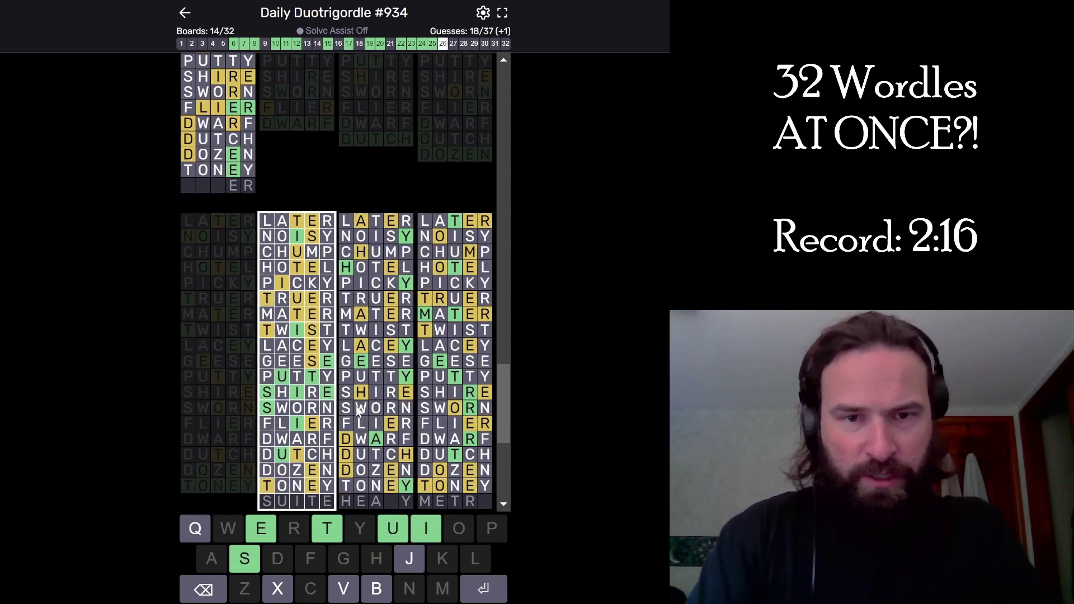
{"action": "type", "text": "suite"}
{"action": "key", "text": "Return"}
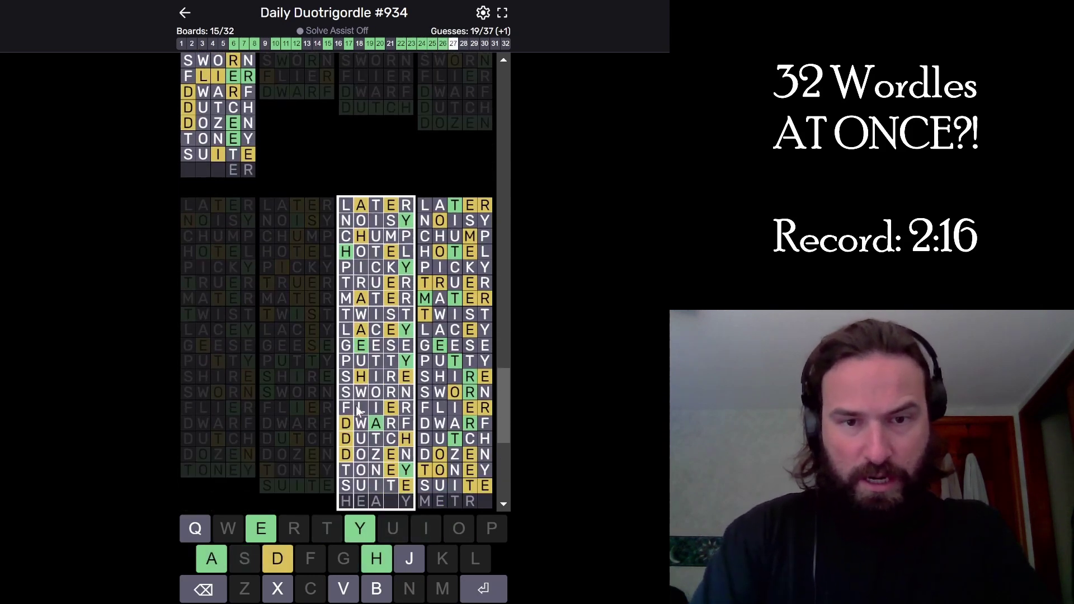
{"action": "type", "text": "heady"}
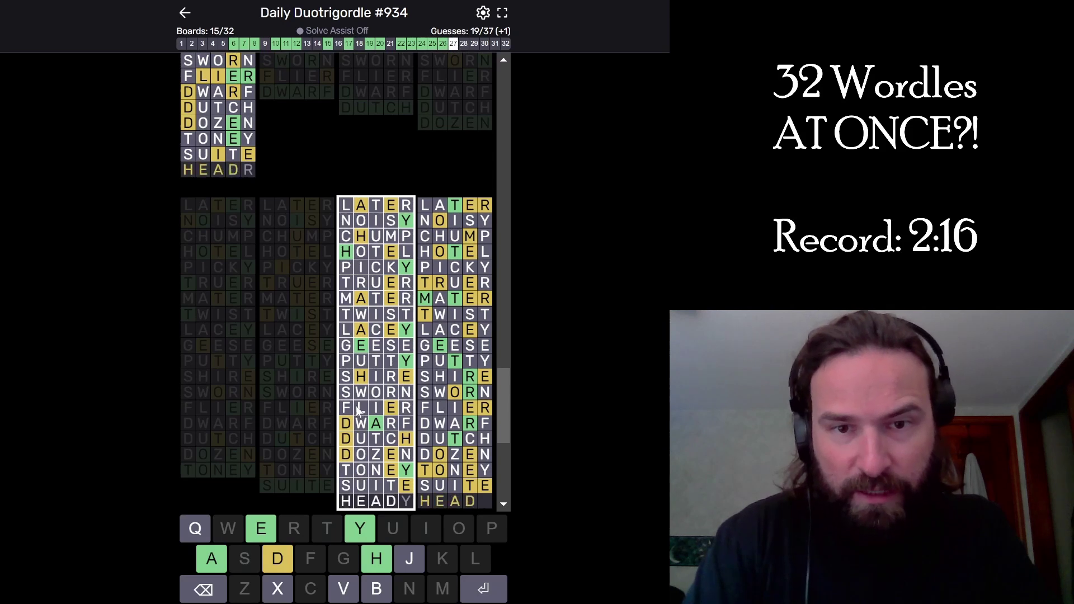
{"action": "key", "text": "Return"}
{"action": "type", "text": "me"}
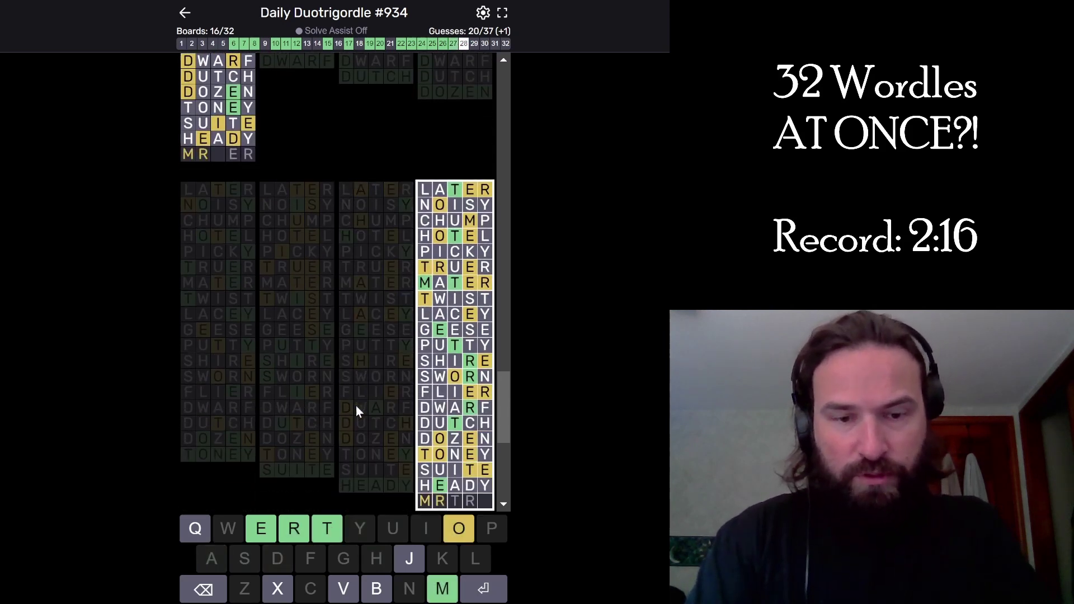
{"action": "type", "text": "tro"}
Guess METRO, LATHE, CONGA, VALOR and DEPTH.
{"action": "key", "text": "Return"}
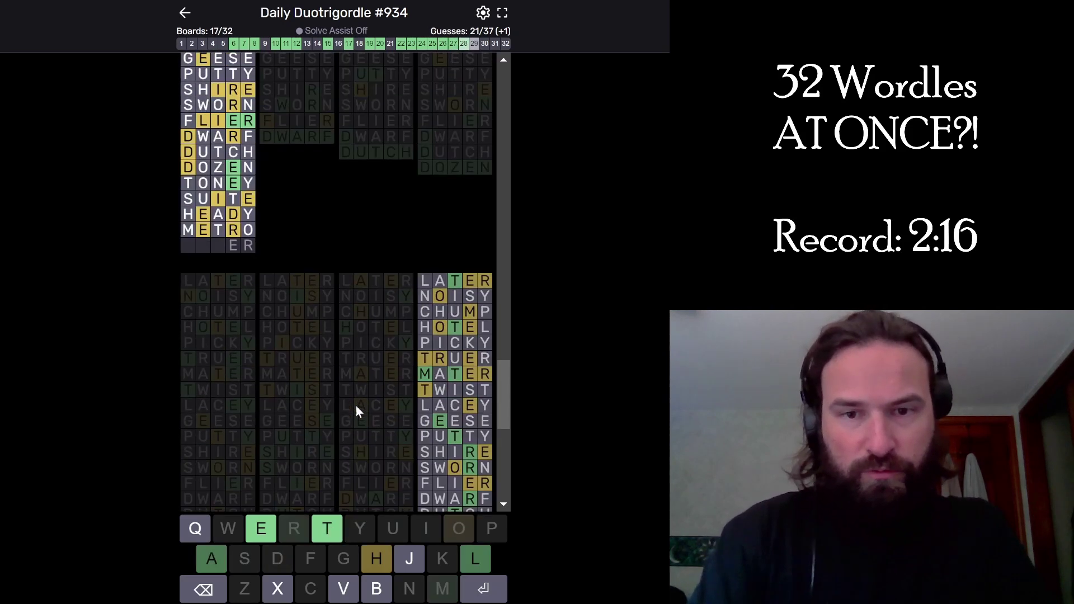
{"action": "type", "text": "lathe"}
{"action": "key", "text": "Return"}
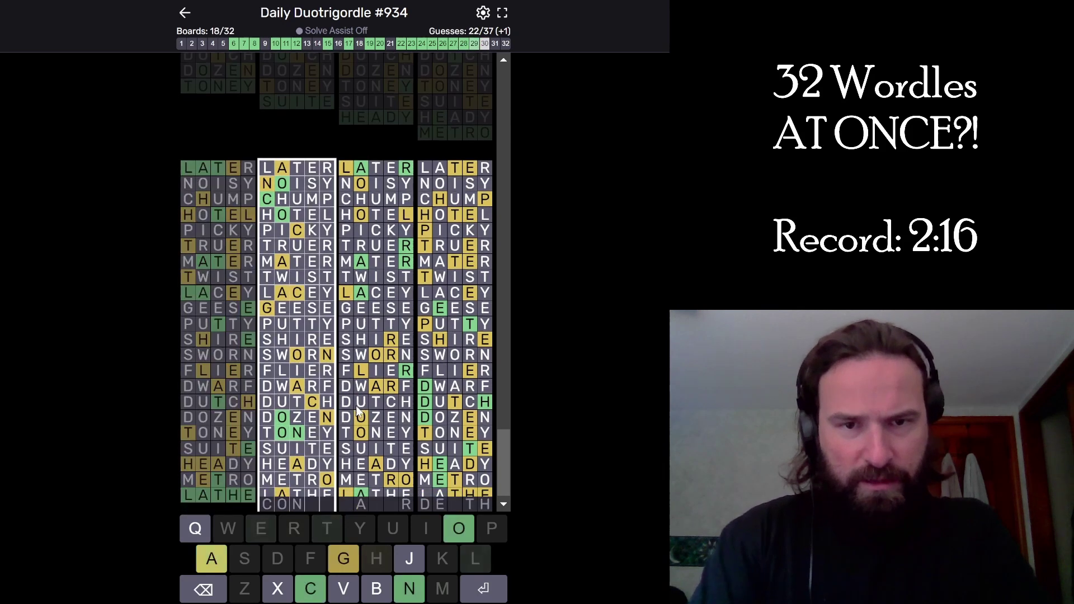
{"action": "type", "text": "conga"}
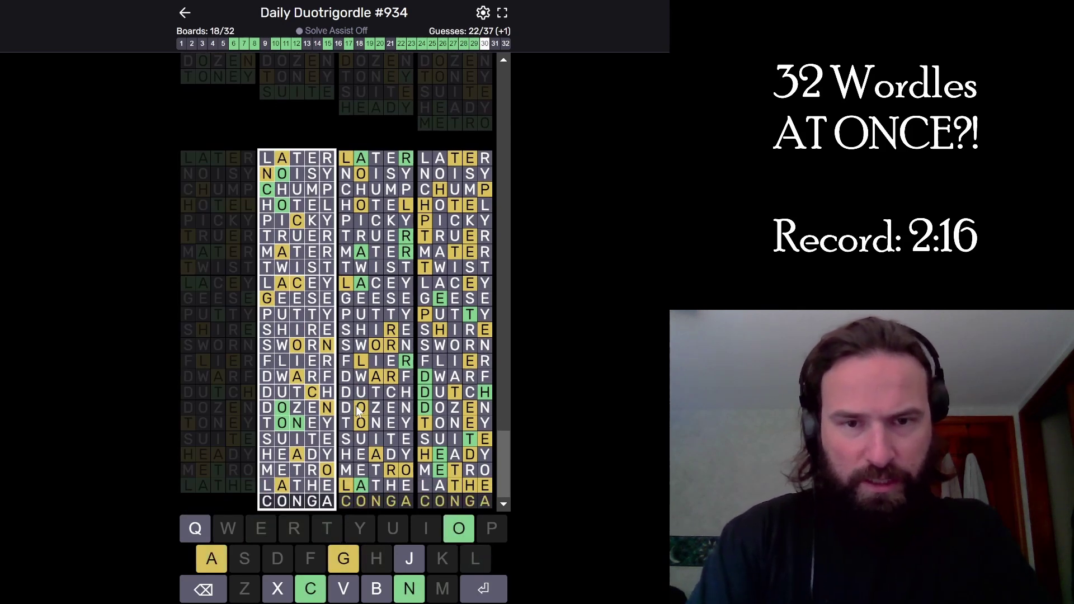
{"action": "key", "text": "Return"}
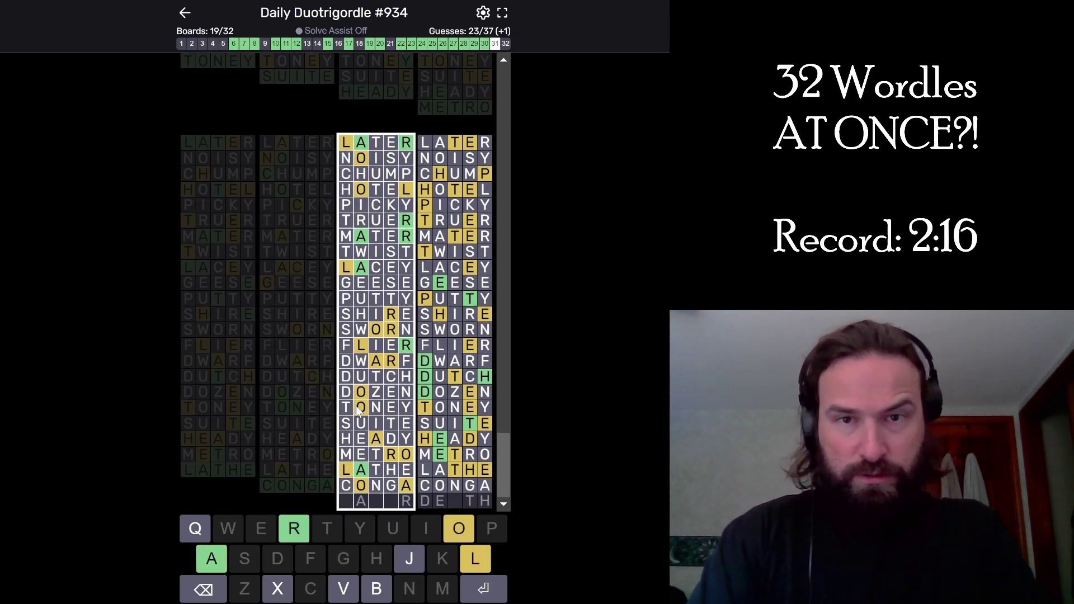
{"action": "type", "text": "valor"}
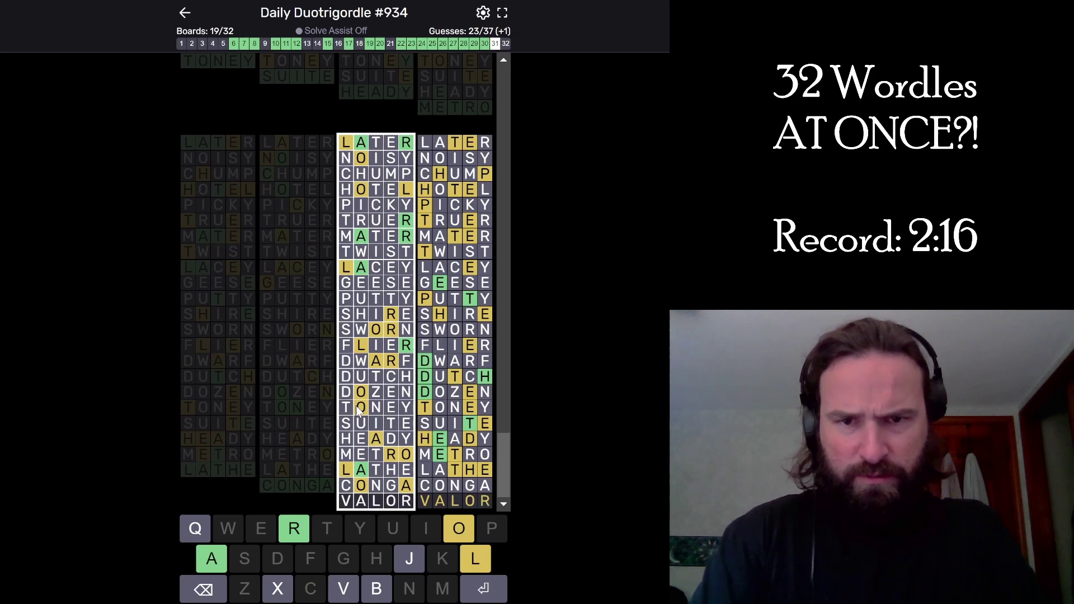
{"action": "key", "text": "Return"}
{"action": "type", "text": "depth"}
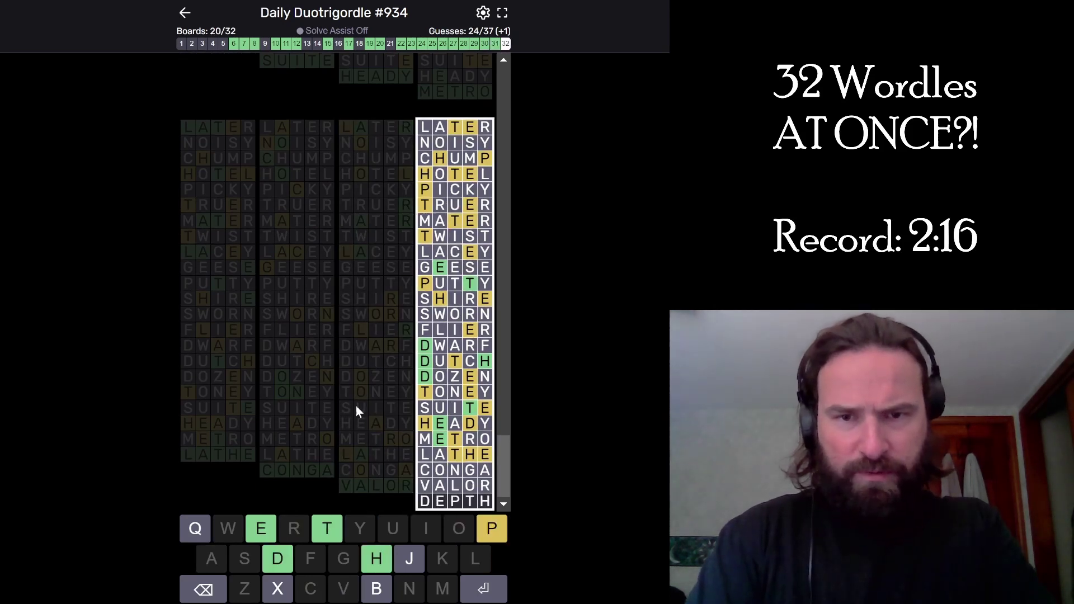
{"action": "key", "text": "Return"}
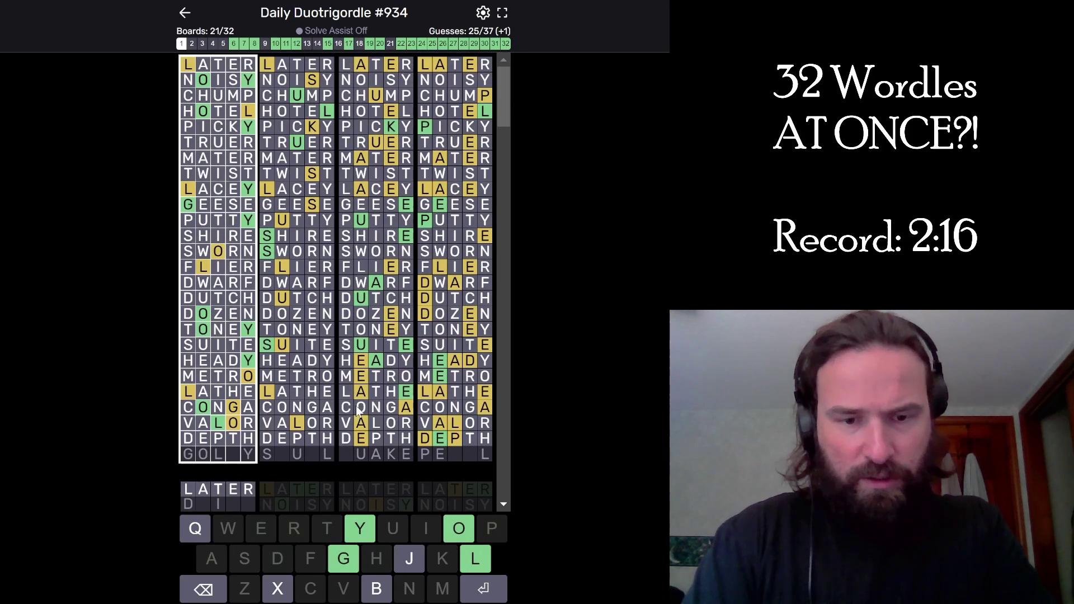
{"action": "type", "text": "golly"}
Guess GOLLY, SKULL, QUAKE, PEDAL, DINGY and DYING.
{"action": "key", "text": "Return"}
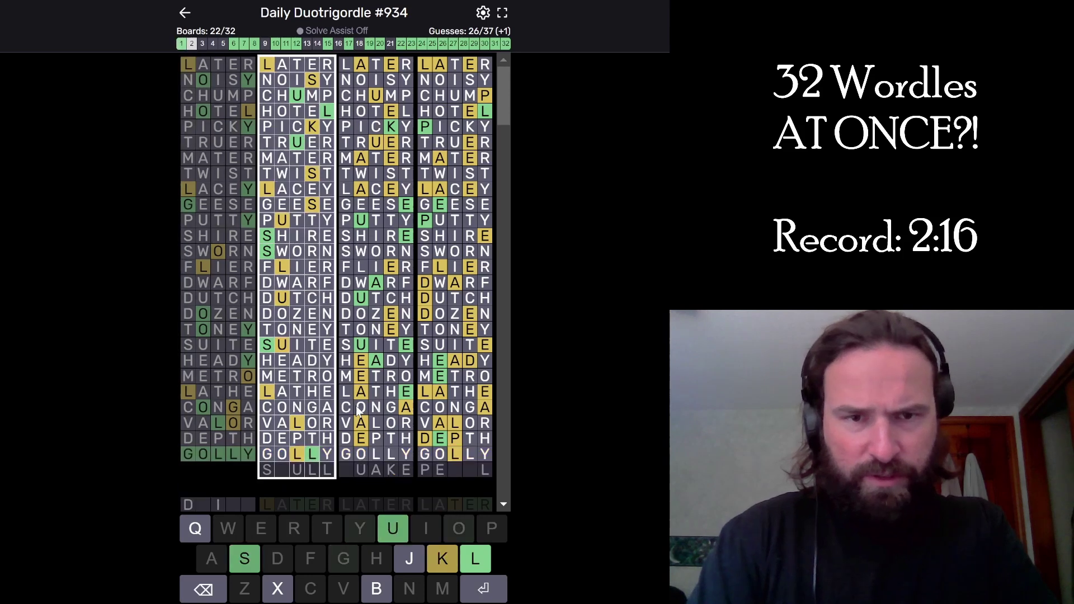
{"action": "type", "text": "skull"}
{"action": "key", "text": "Return"}
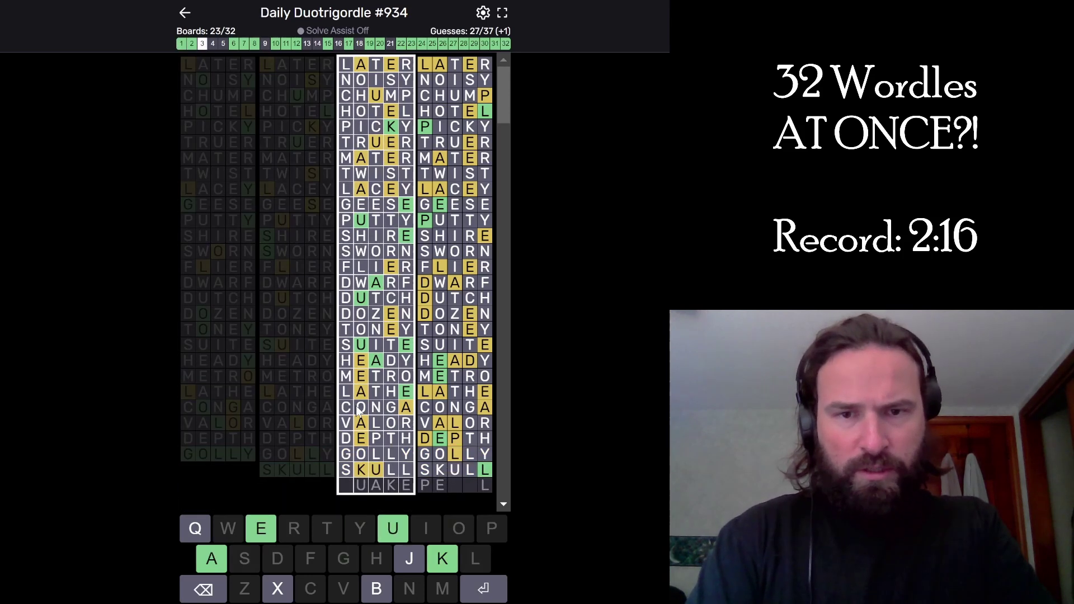
{"action": "type", "text": "q"}
{"action": "key", "text": "Return"}
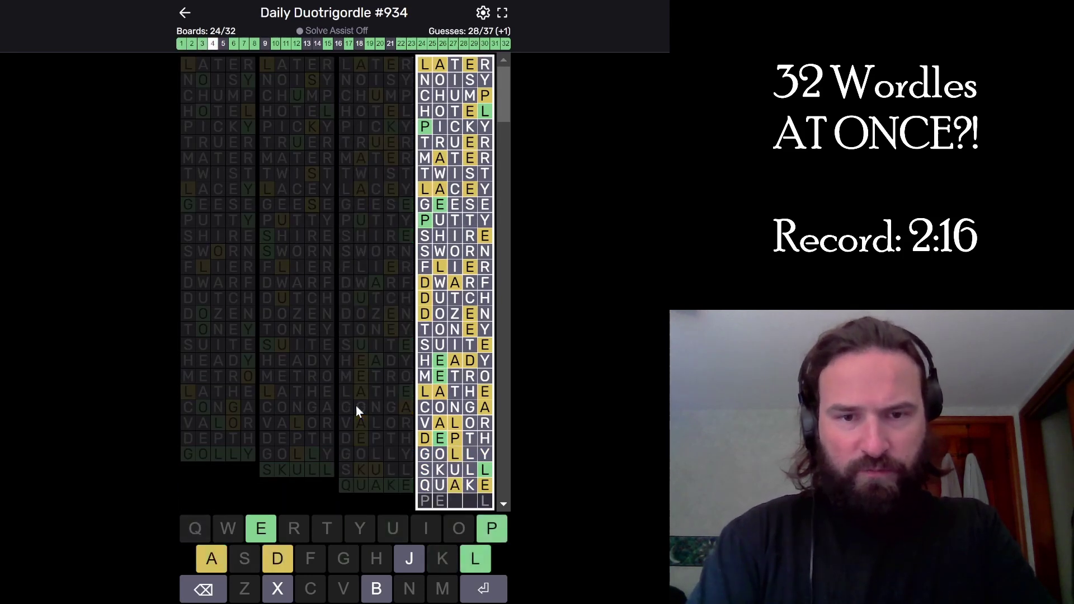
{"action": "type", "text": "Pedal"}
{"action": "key", "text": "Return"}
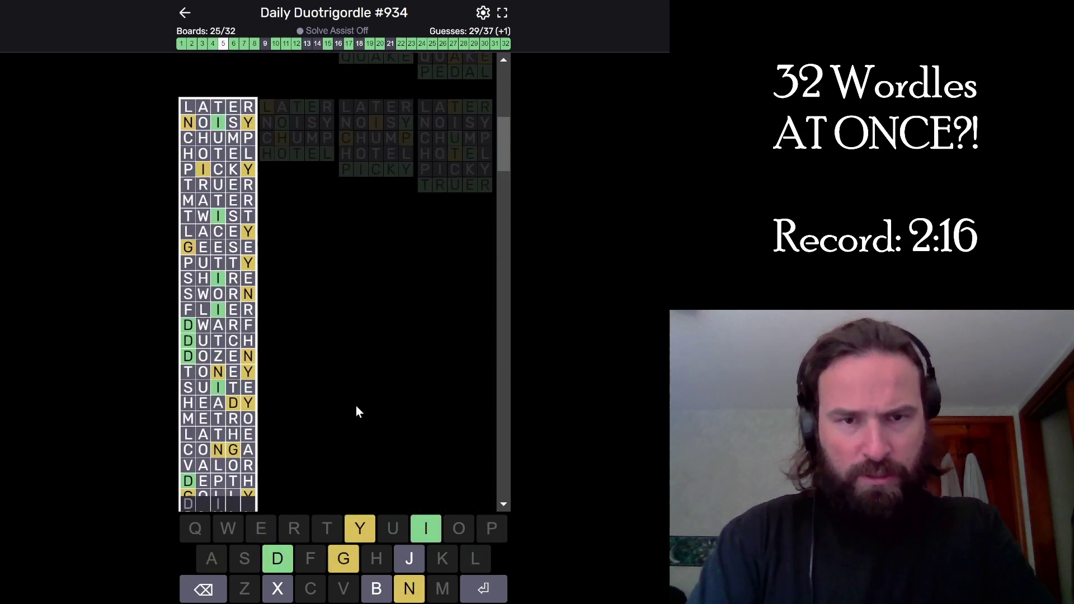
{"action": "type", "text": "dying"}
{"action": "key", "text": "Return"}
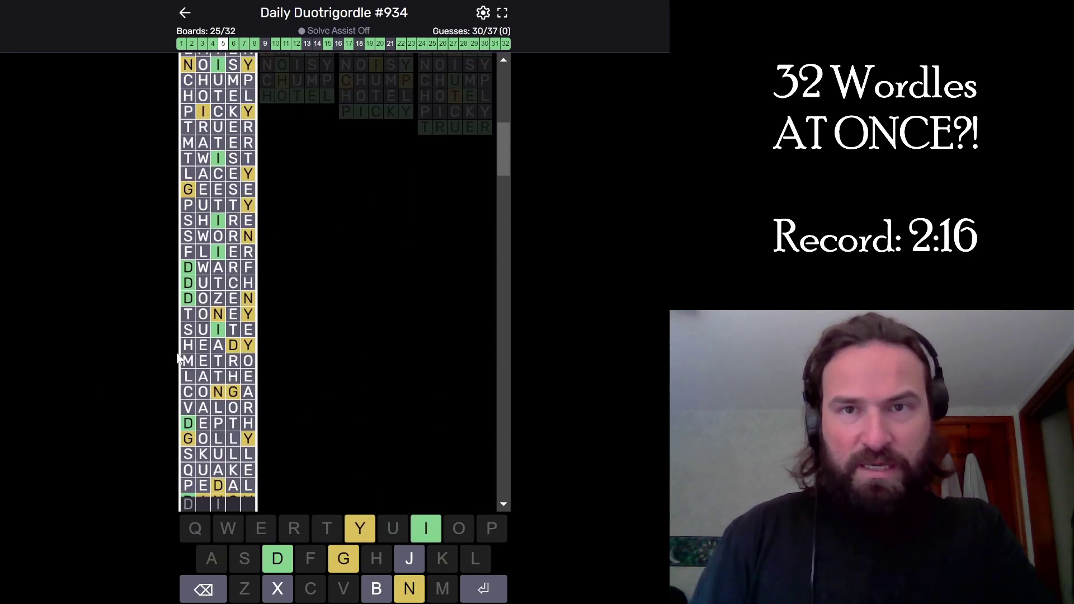
{"action": "scroll", "coordinate": [223, 361], "scroll_direction": "down", "scroll_amount": 4}
{"action": "scroll", "coordinate": [223, 359], "scroll_direction": "up", "scroll_amount": 3}
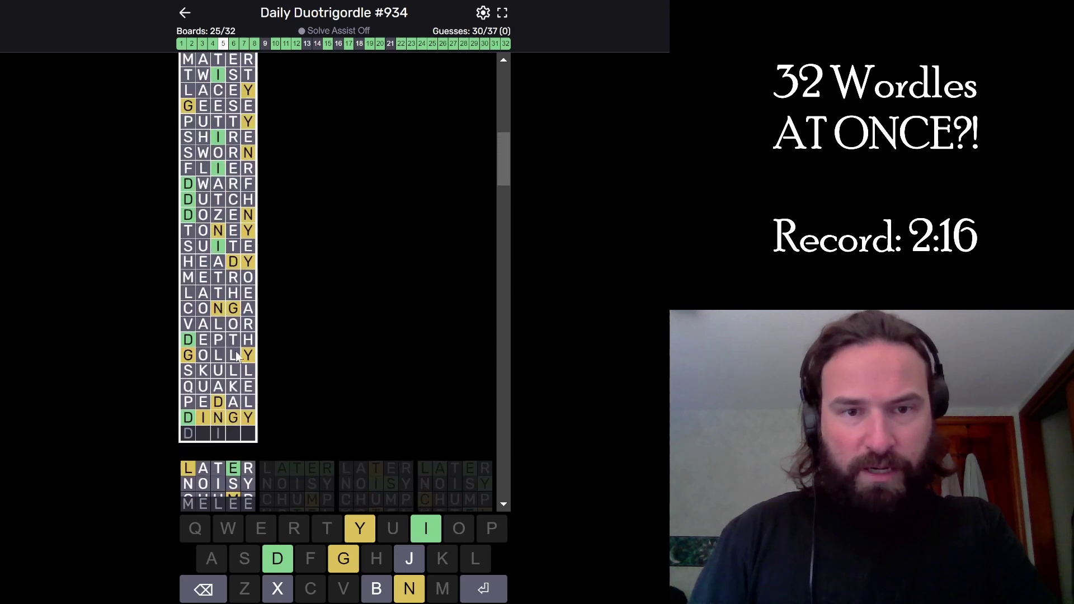
{"action": "scroll", "coordinate": [238, 357], "scroll_direction": "up", "scroll_amount": 2}
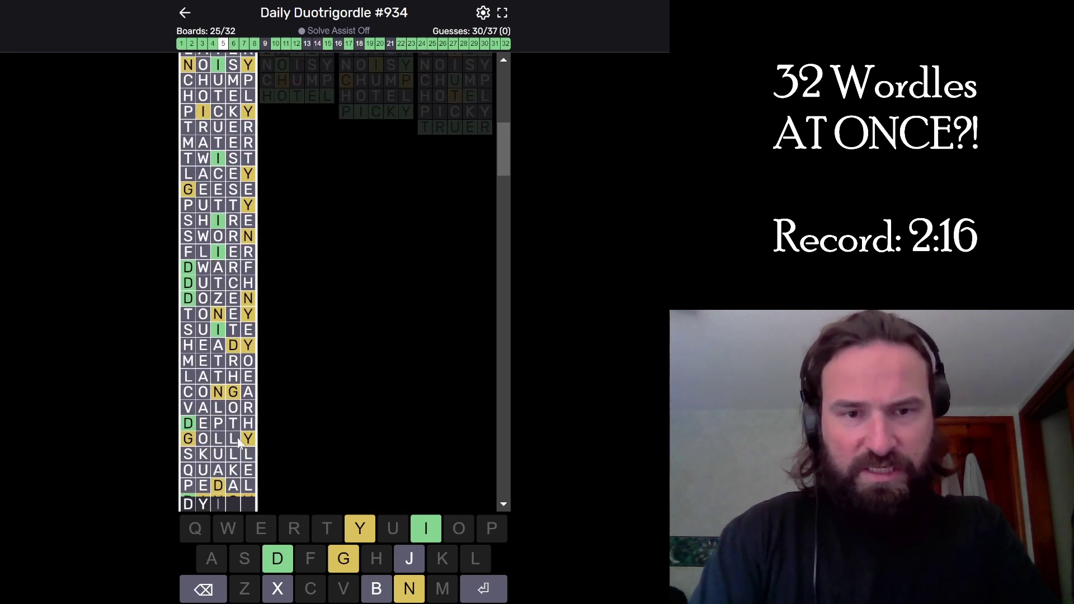
{"action": "key", "text": "Return"}
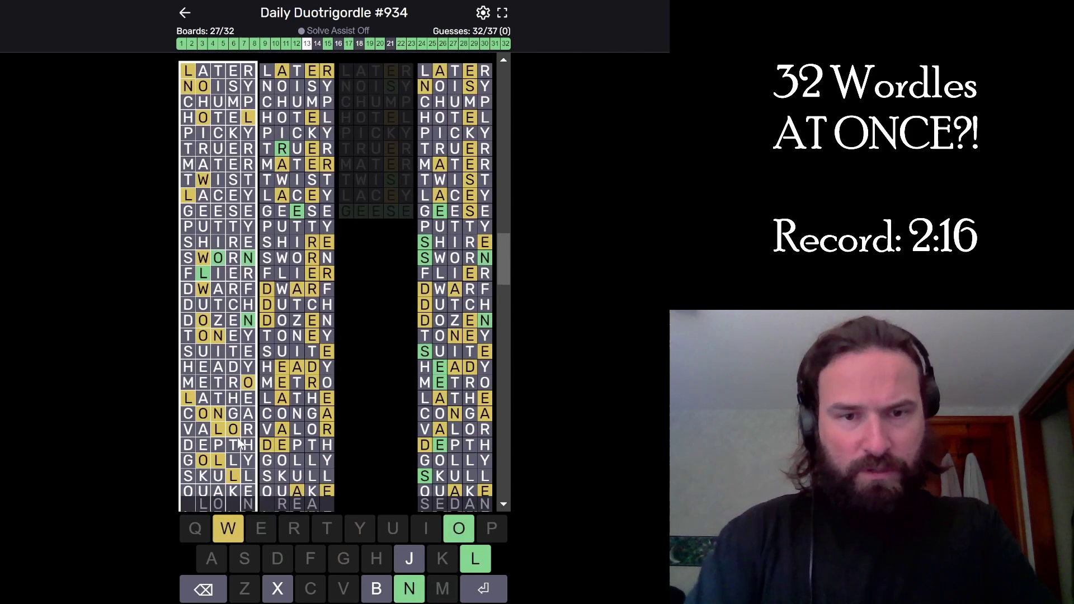
{"action": "type", "text": "blo"}
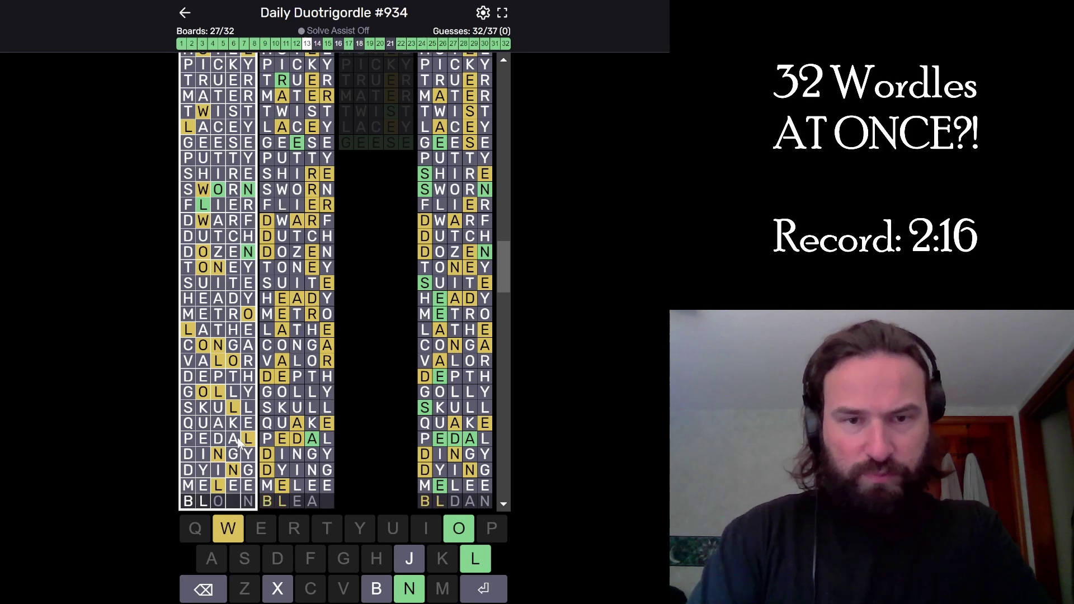
{"action": "type", "text": "wn"}
Enter the closing guesses BLOWN, BREAD, SEDAN and JELLY.
{"action": "key", "text": "Return"}
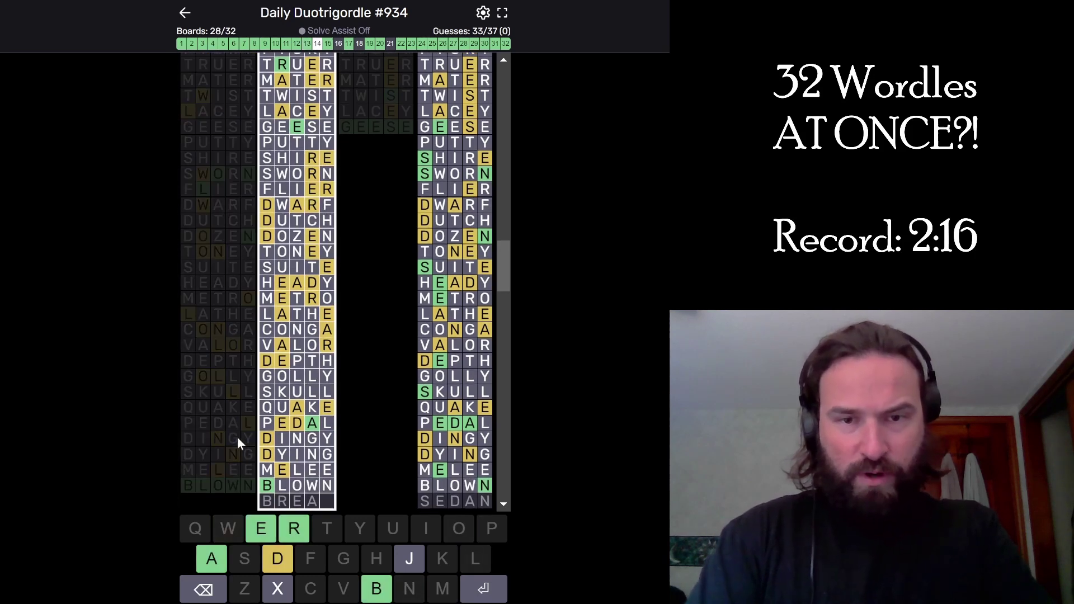
{"action": "type", "text": "d"}
{"action": "key", "text": "Return"}
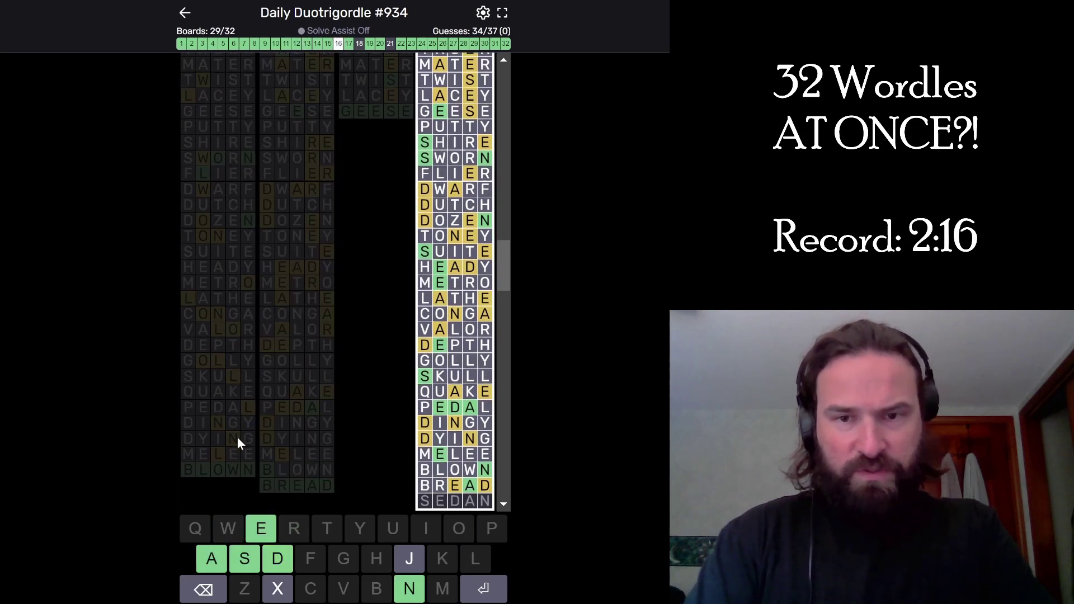
{"action": "type", "text": "n"}
{"action": "key", "text": "Return"}
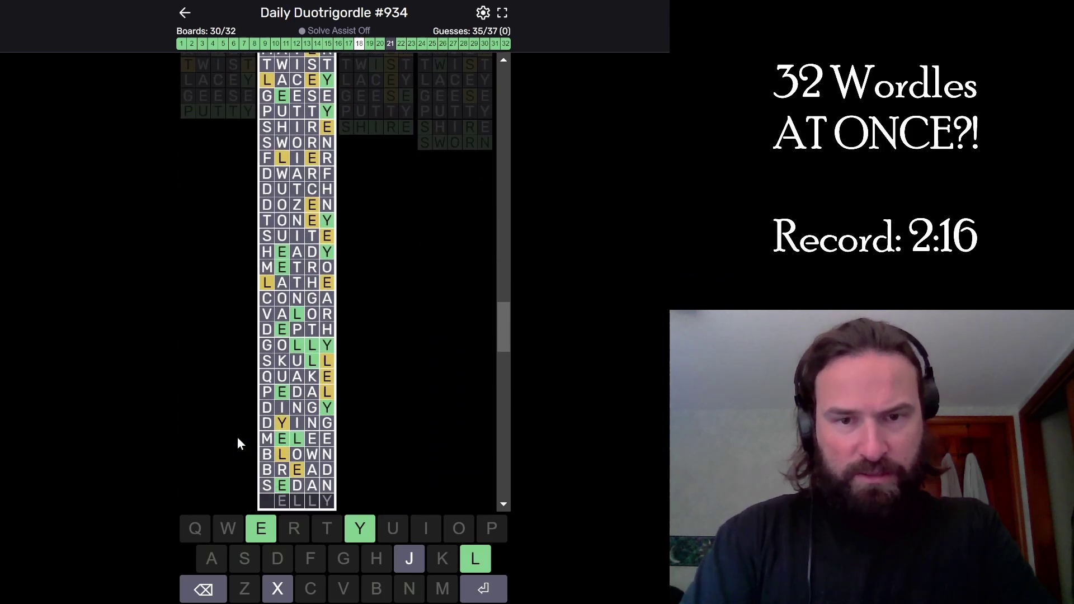
{"action": "type", "text": "jelly"}
{"action": "key", "text": "Return"}
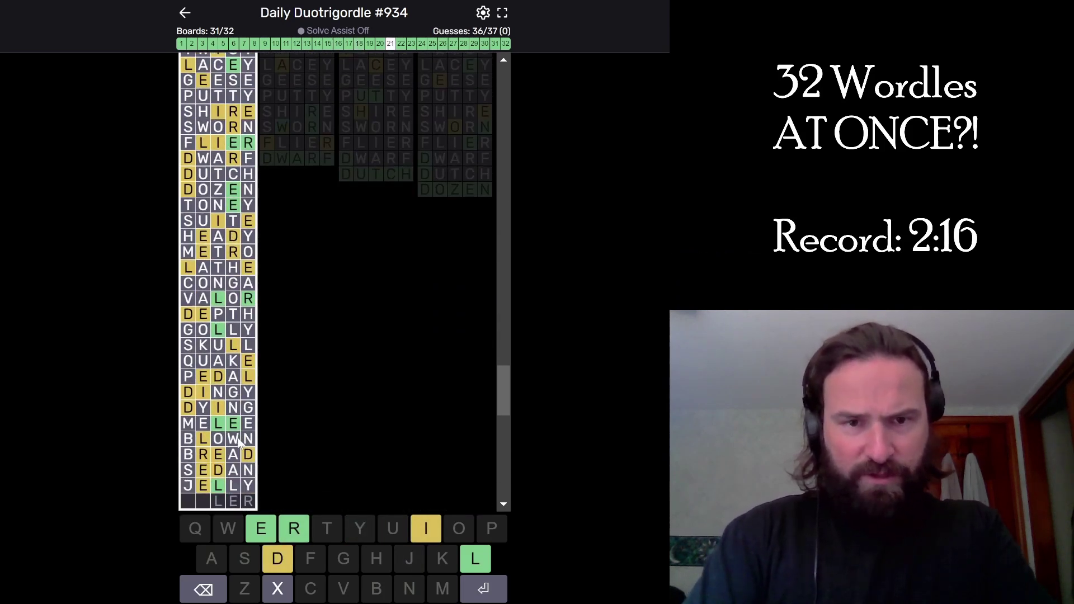
{"action": "type", "text": "idle"}
{"action": "key", "text": "Return"}
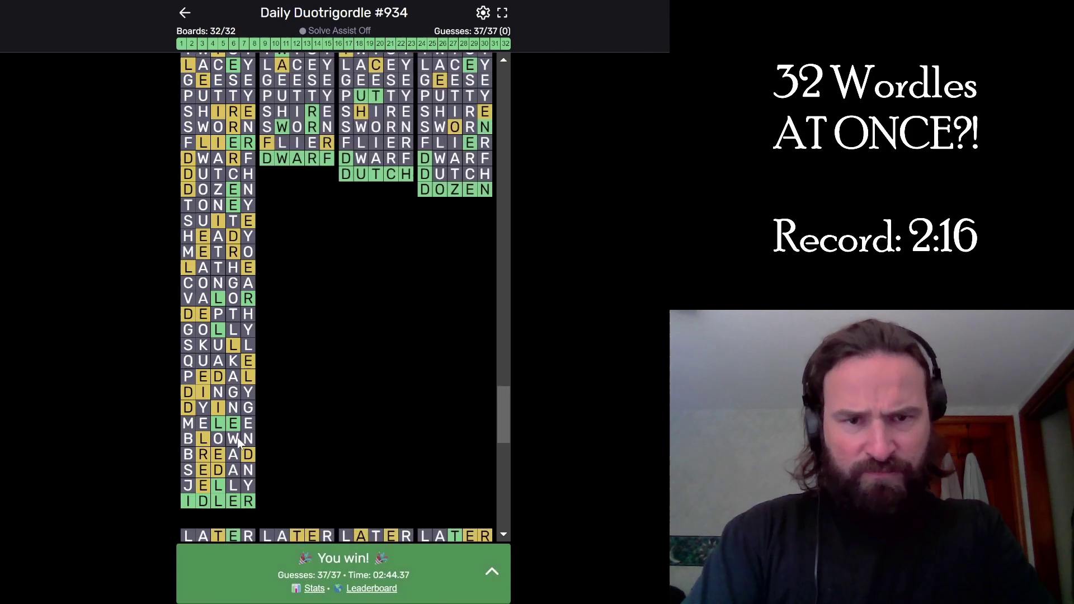